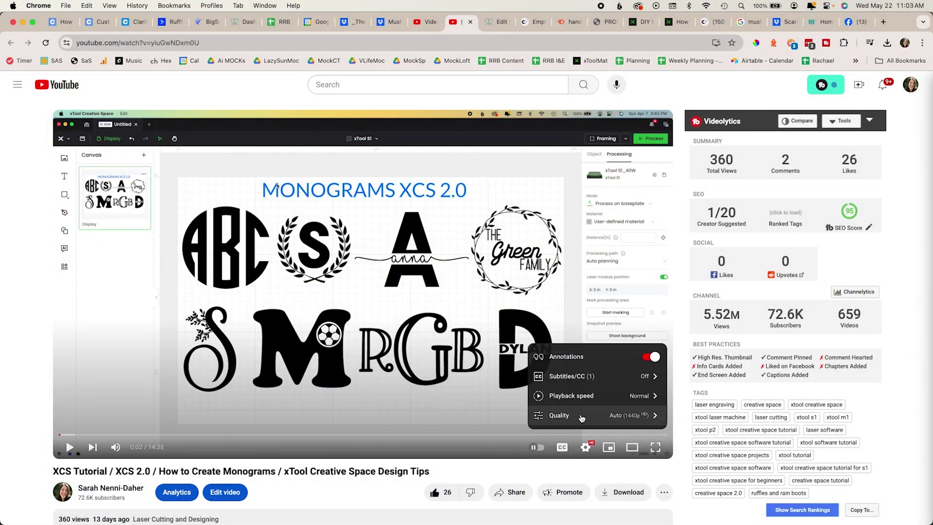
Adjust the tutorial video's playback speed back to normal and resume playback.
click(639, 400)
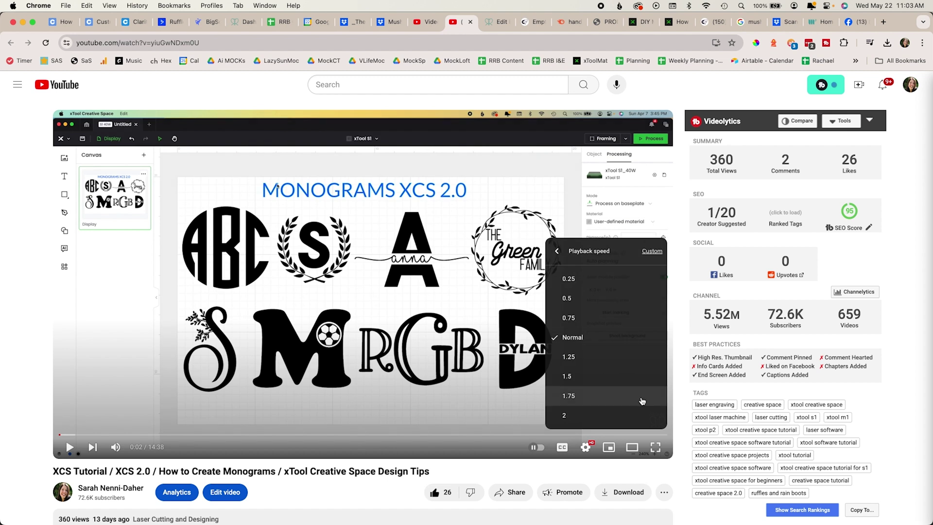
click(586, 302)
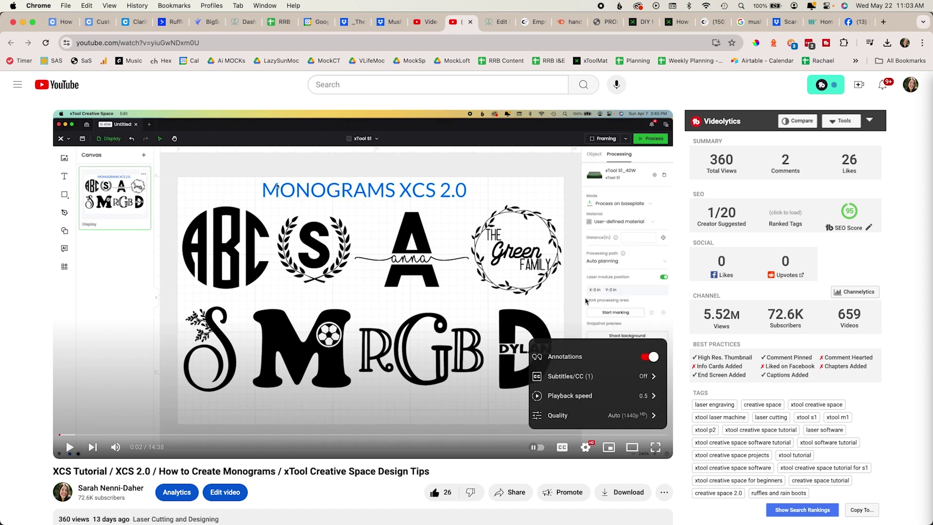
click(647, 397)
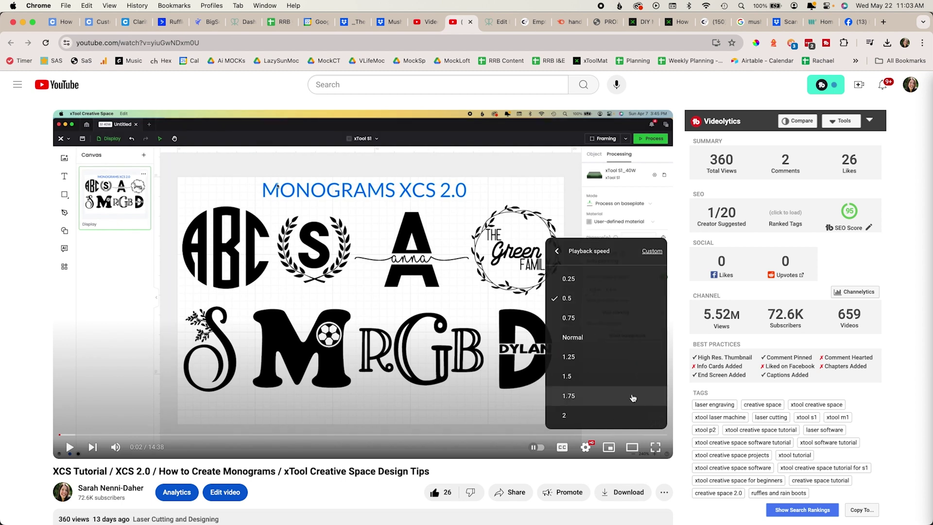
click(592, 336)
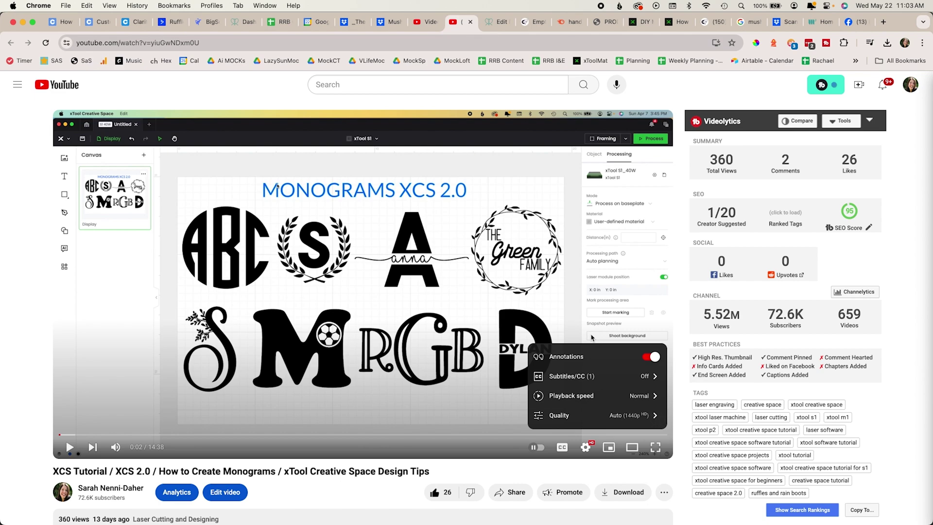
click(477, 477)
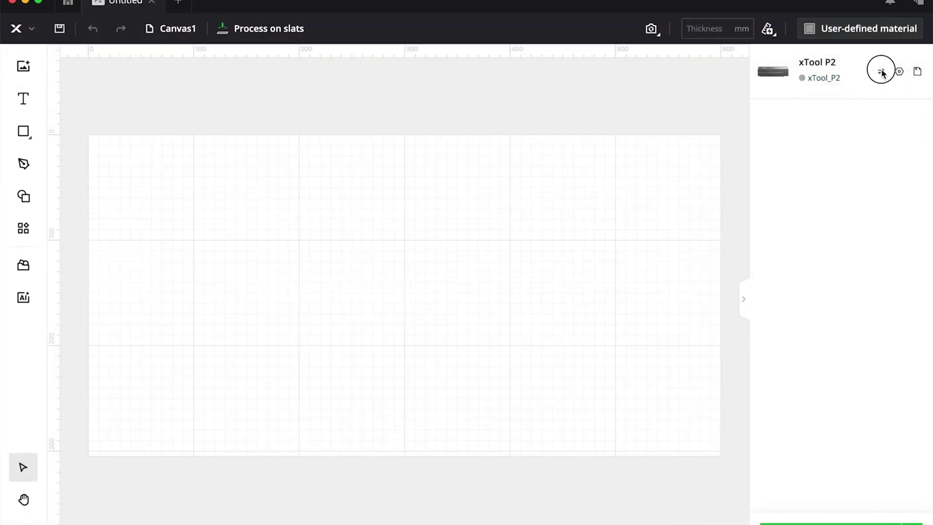
Switch the project's machine to the xTool M1 Ultra, keeping Lasering on flat surface mode.
click(882, 72)
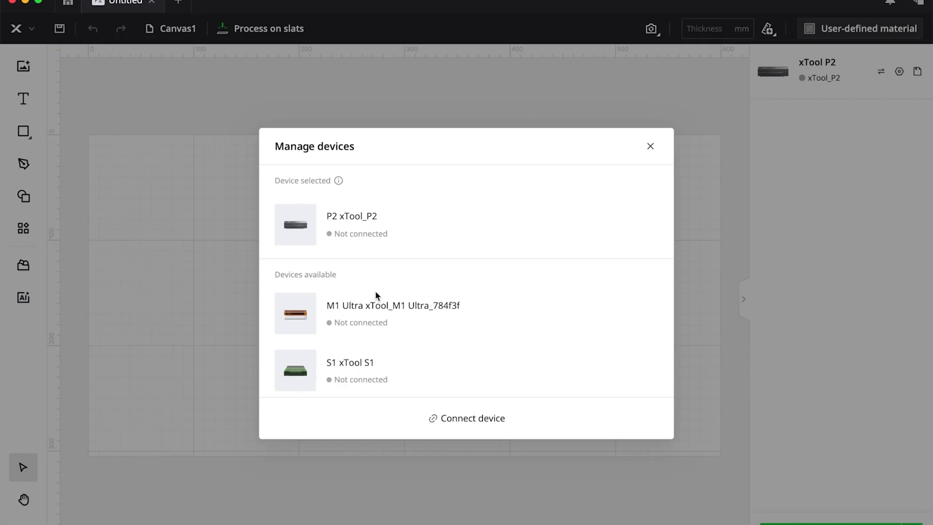
click(403, 325)
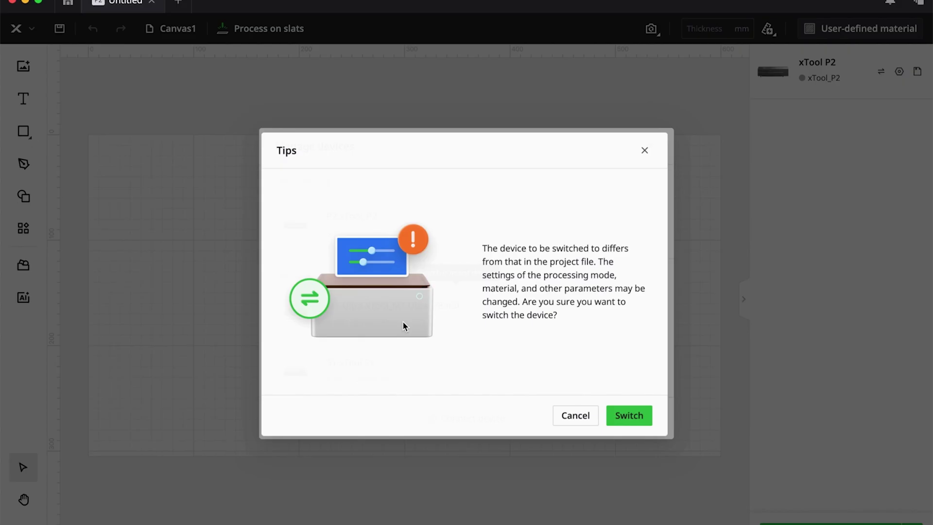
click(627, 421)
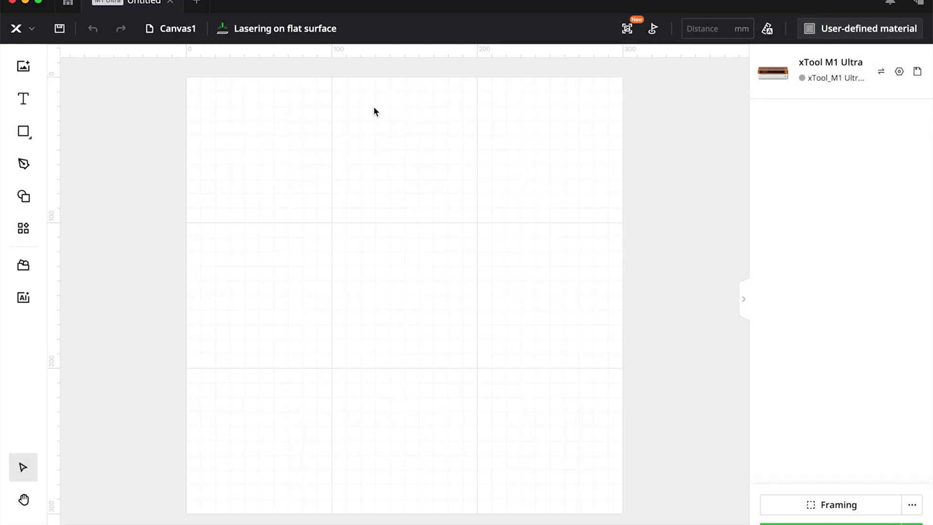
click(275, 27)
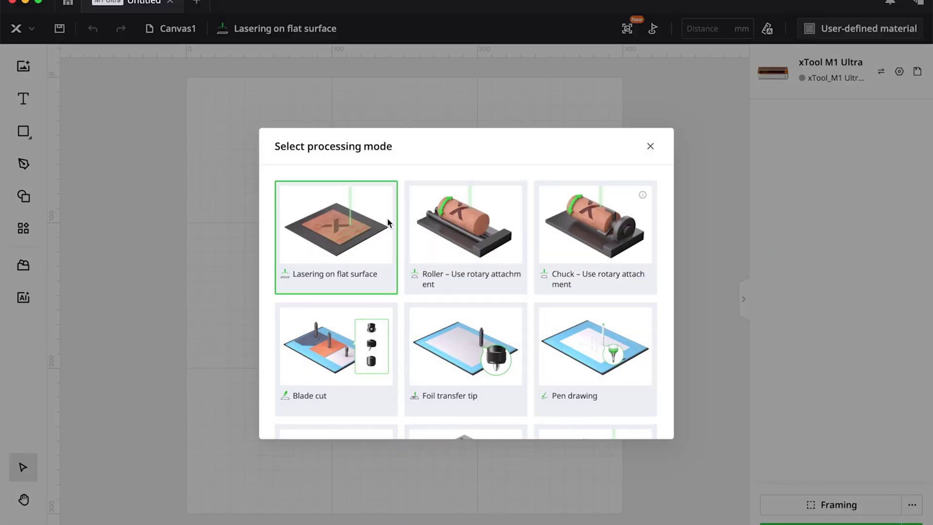
scroll(374, 229, down, 2)
scroll(374, 233, down, 2)
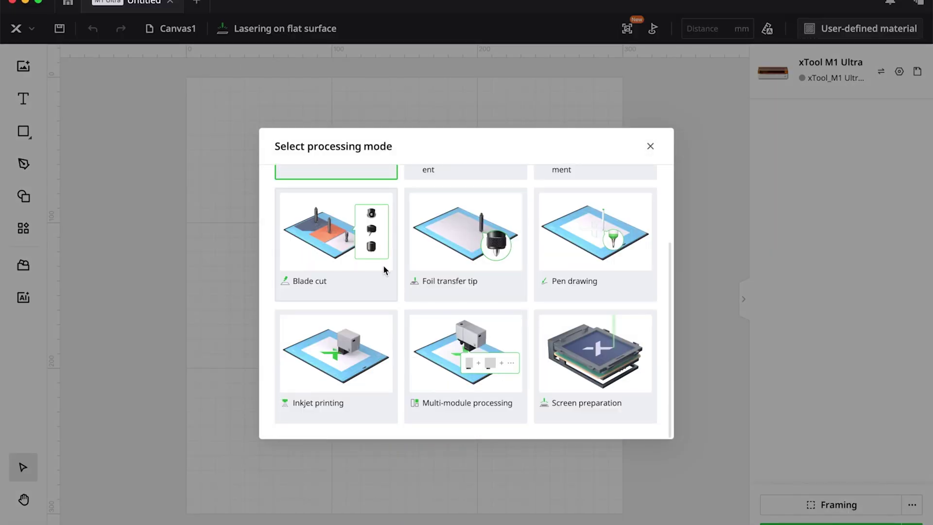
scroll(383, 265, up, 4)
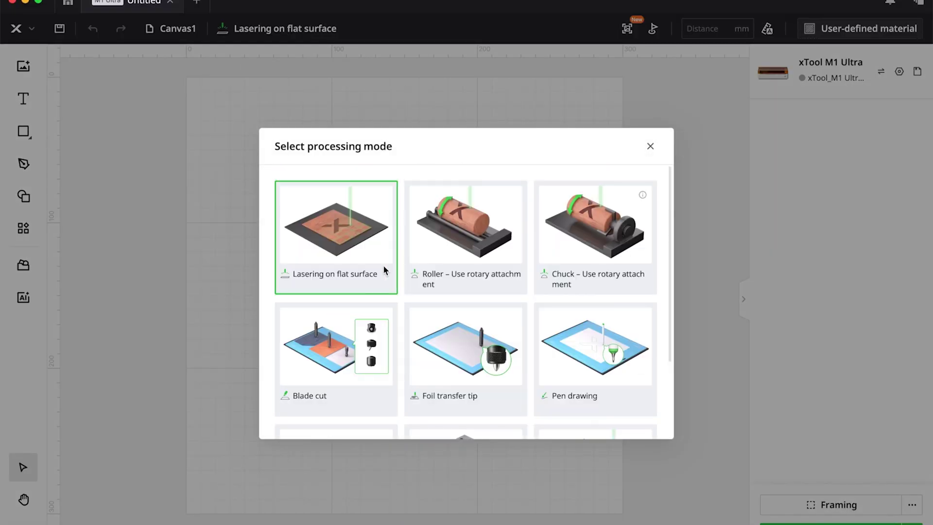
click(355, 245)
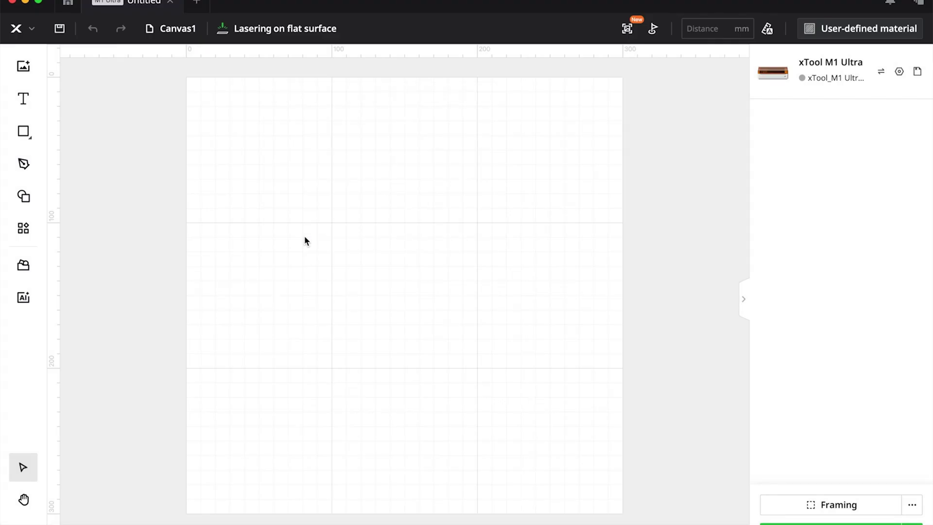
Rename Canvas1 to Original and add a second canvas named Working.
click(176, 28)
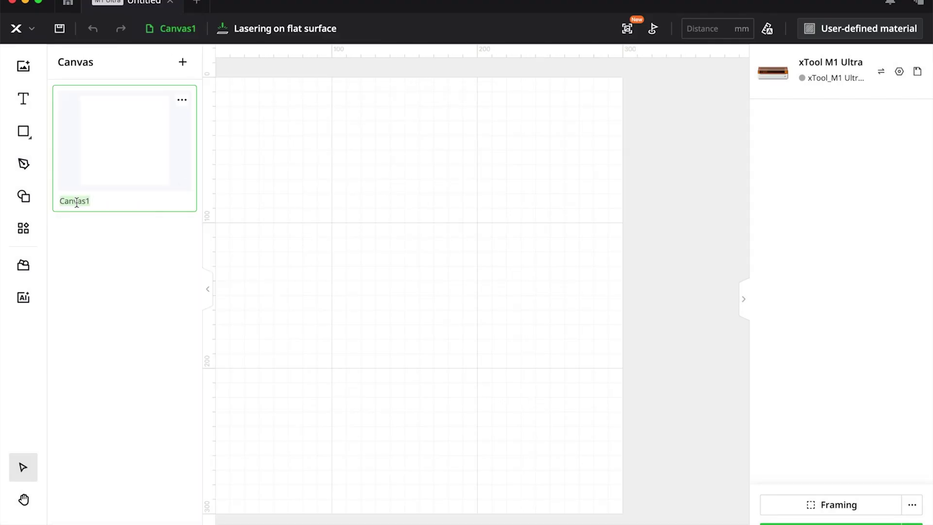
text(Original)
key(Return)
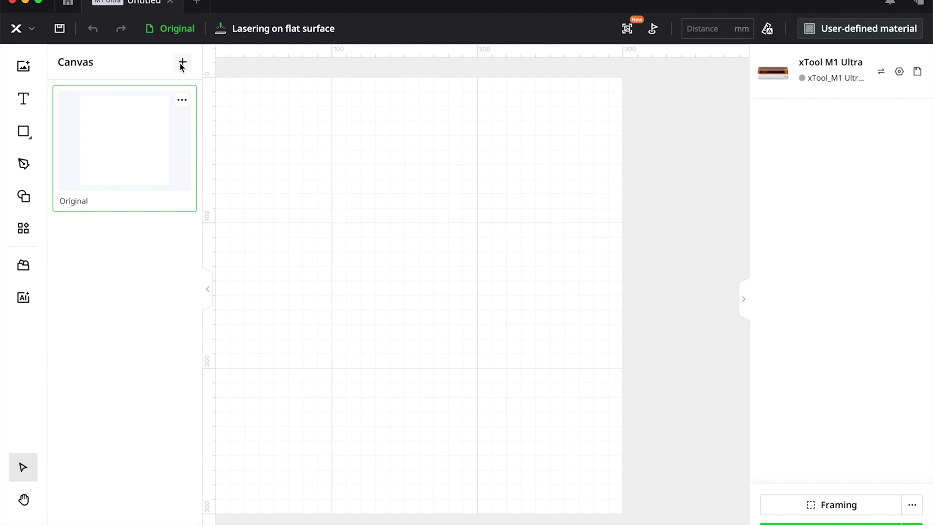
click(183, 62)
double_click(73, 328)
text(Working)
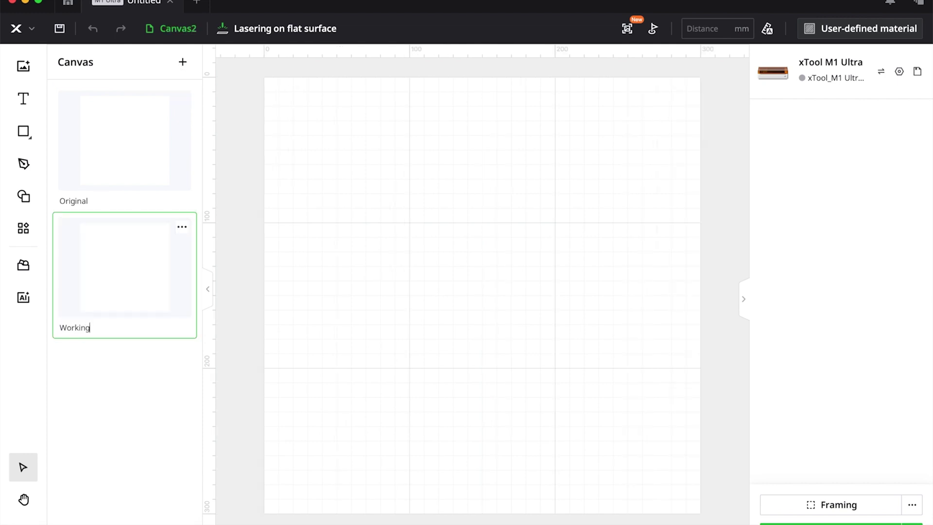
key(Return)
Add a third canvas named Notes and Testing, then return to the Original canvas.
click(183, 62)
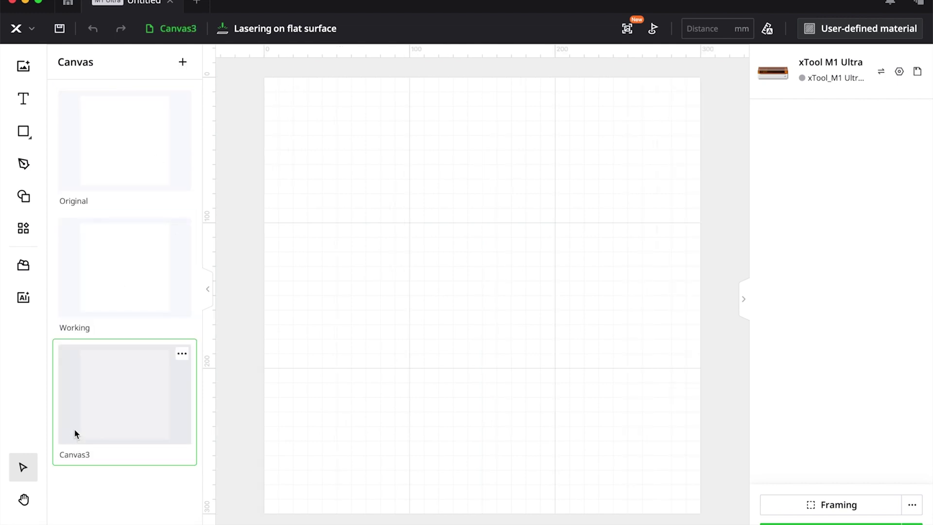
double_click(72, 455)
text(Notes and Testing)
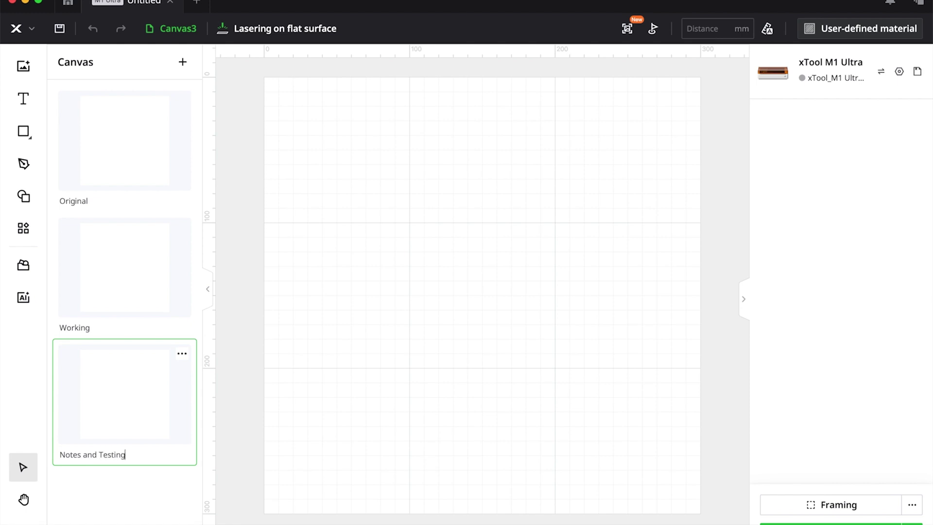
key(Return)
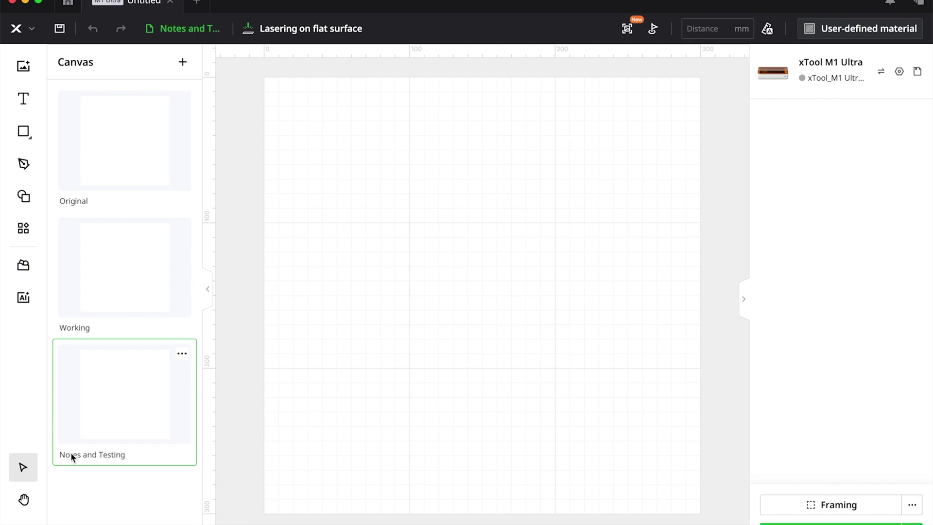
click(118, 158)
click(33, 30)
mouse_move(34, 60)
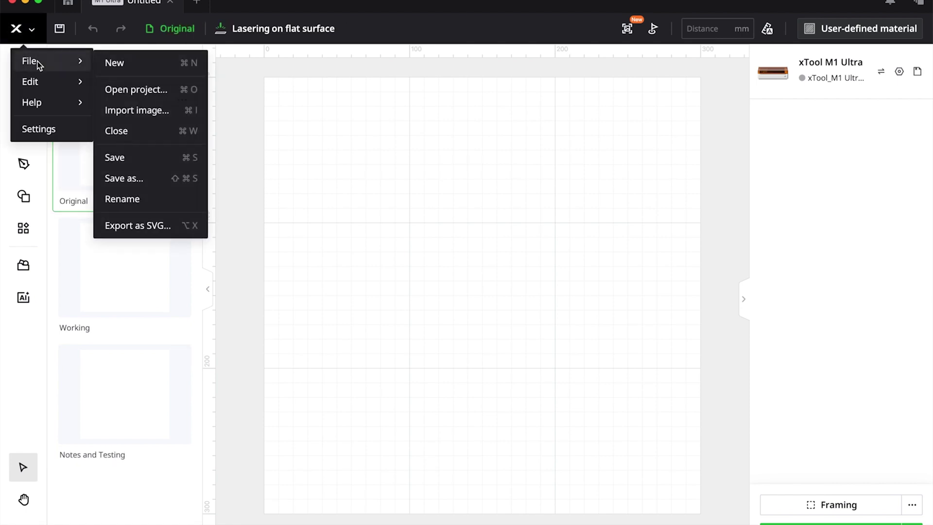
Import the Christmas wine tags SVG onto the Original canvas.
click(136, 111)
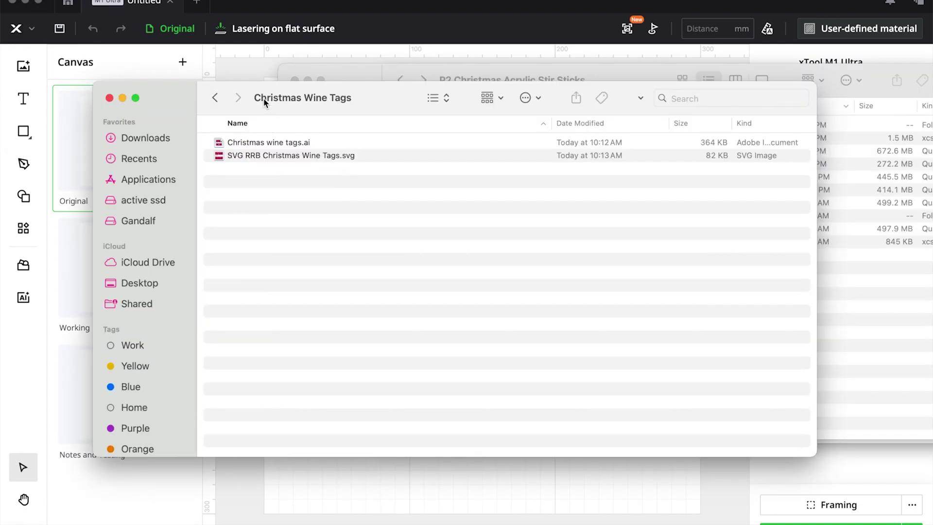
drag(273, 156, 286, 479)
click(285, 481)
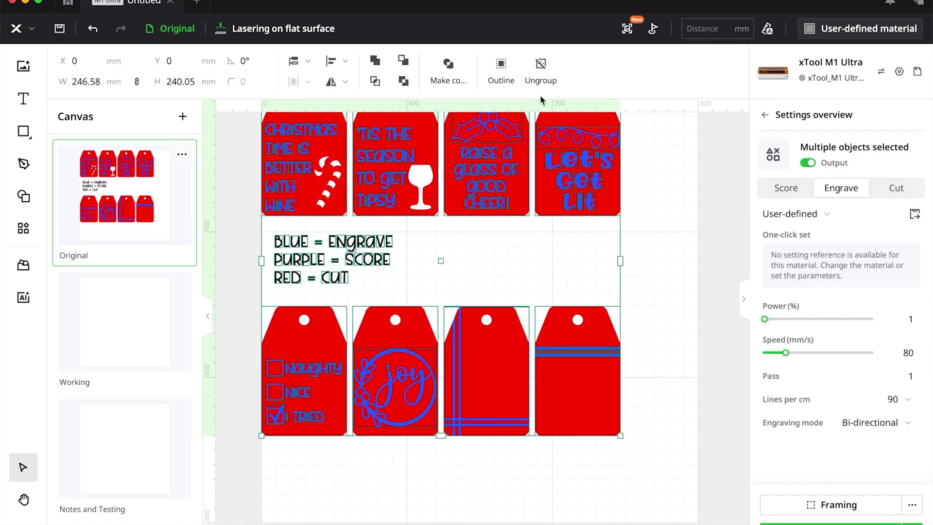
Ungroup the tags into separate pieces and select the 'Raise a glass' tag.
click(545, 64)
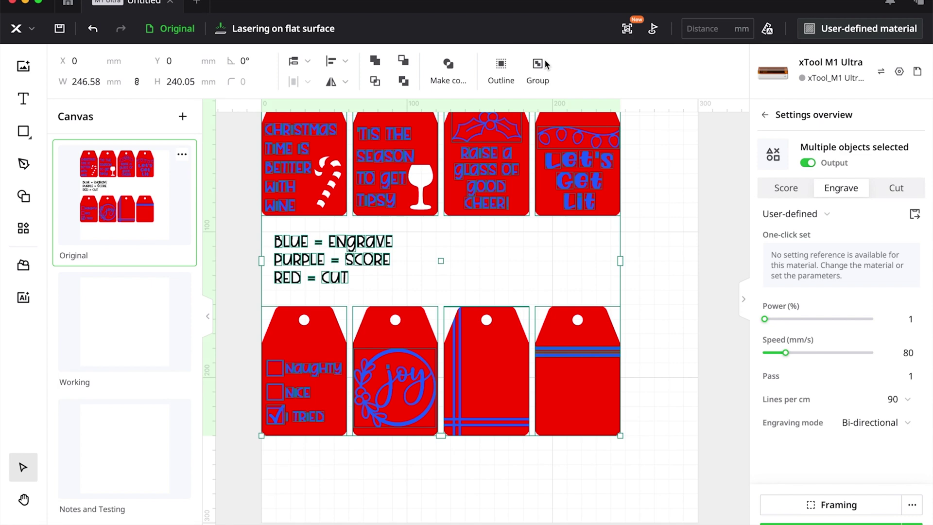
click(698, 209)
drag(502, 234, 468, 86)
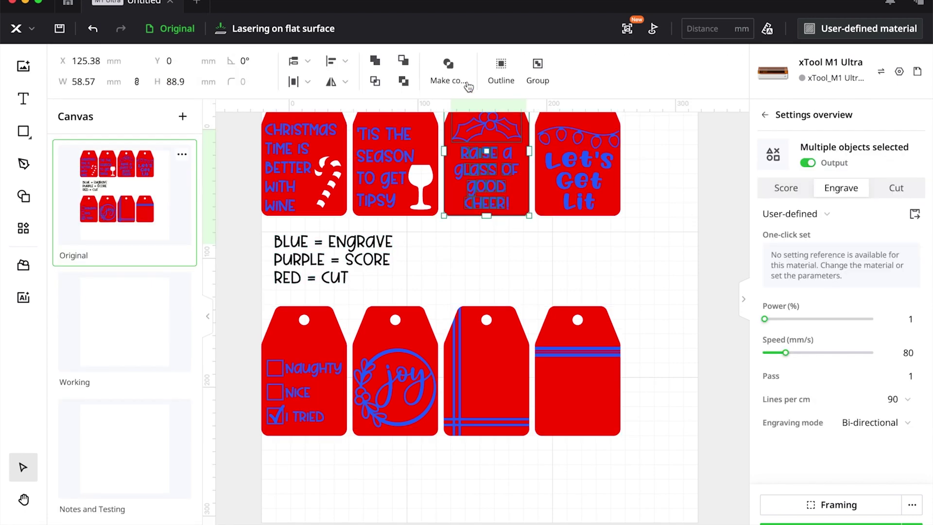
click(97, 327)
Paste the 'Raise a glass' and 'Naughty/Nice' tags onto Working, placing Naughty/Nice in the top row.
key(super+v)
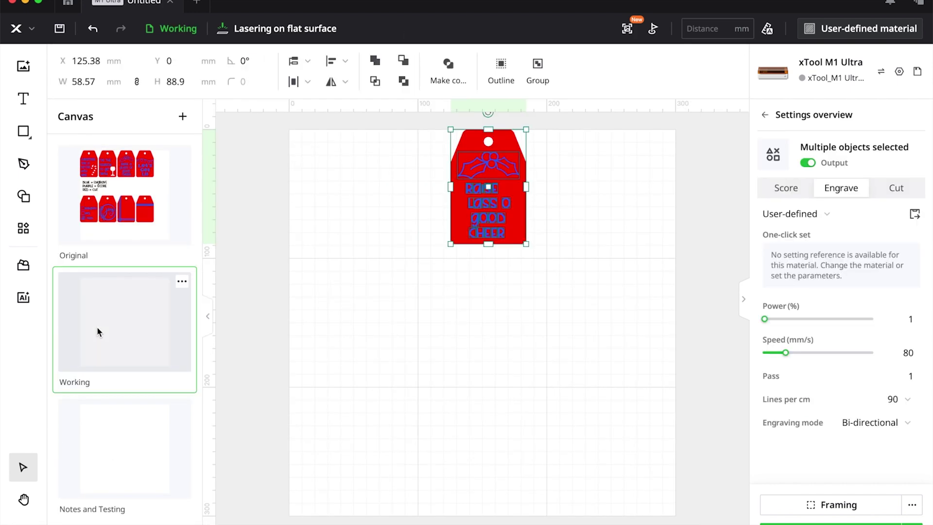
click(167, 235)
drag(247, 307, 343, 441)
click(106, 352)
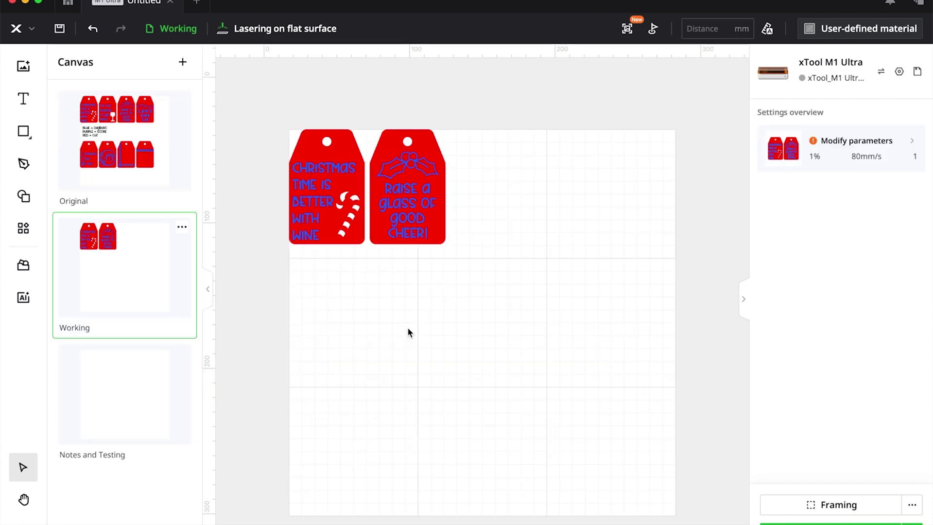
key(super+v)
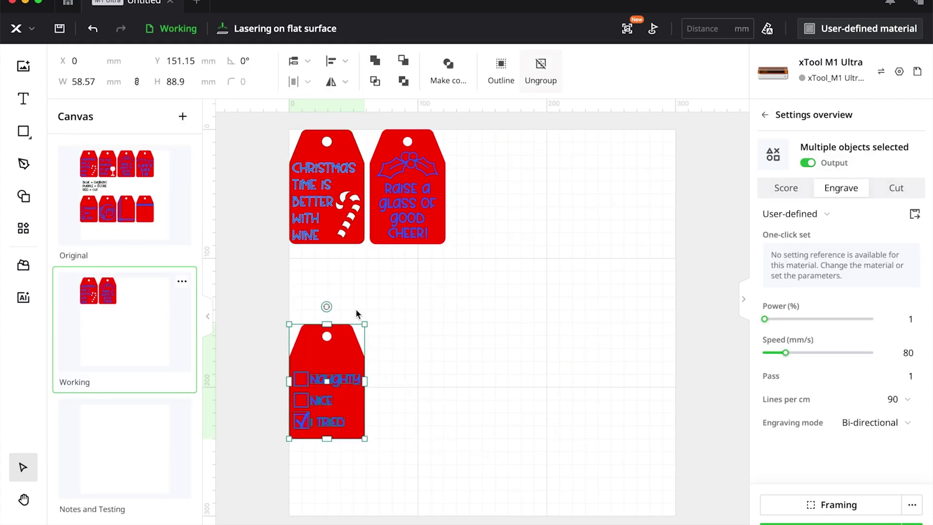
drag(325, 349, 491, 154)
Select everything on the Original canvas and turn its Output off.
click(124, 195)
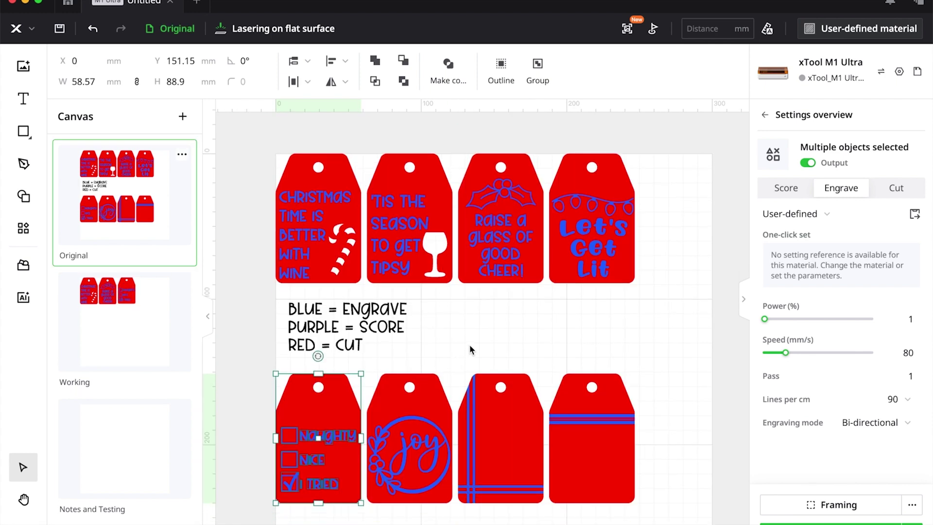
key(super+a)
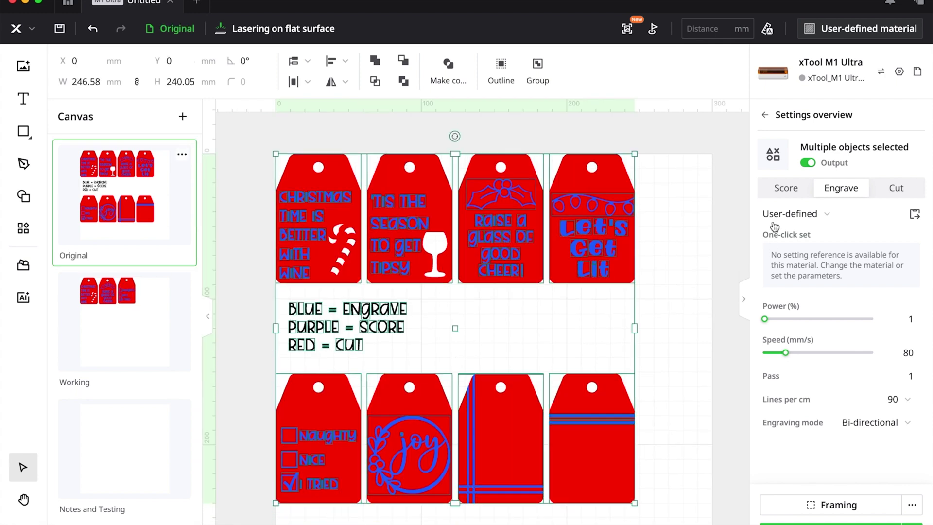
click(807, 164)
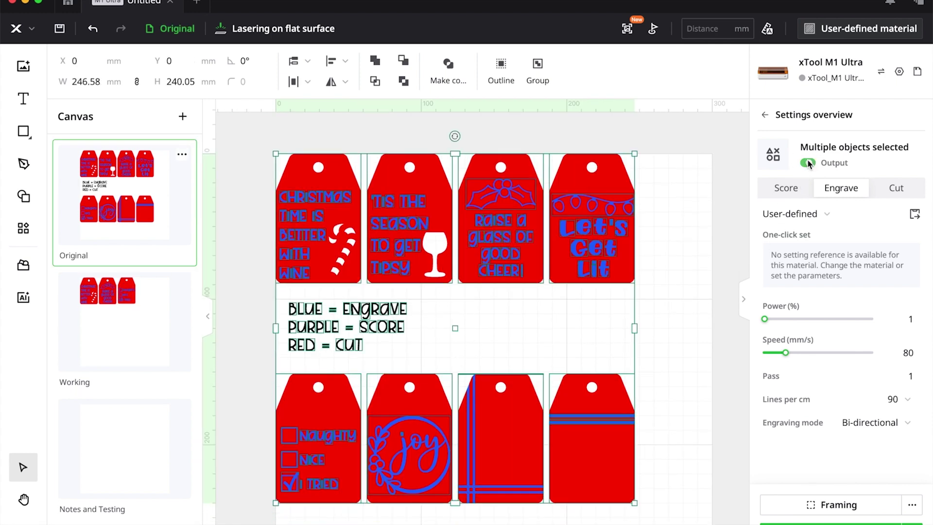
click(673, 245)
Review the three tags on the Working canvas and show the layers list.
click(151, 271)
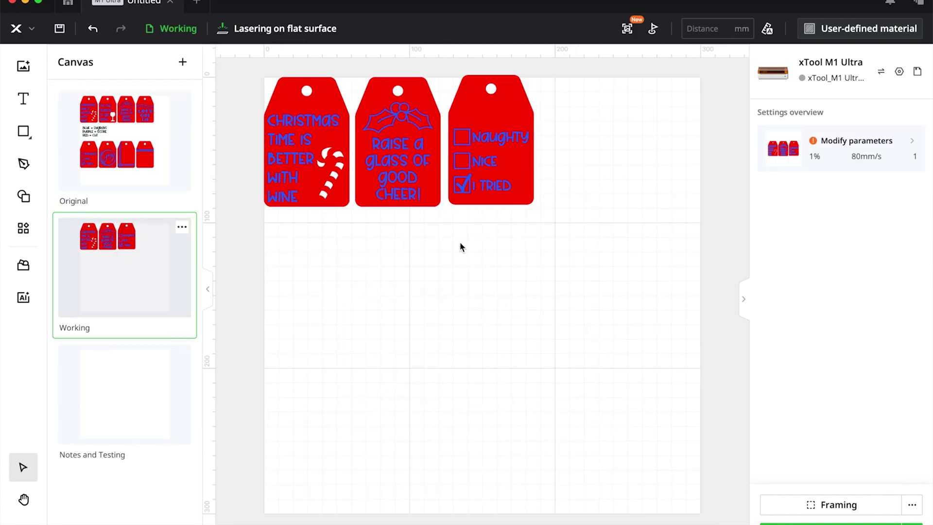
key(super+a)
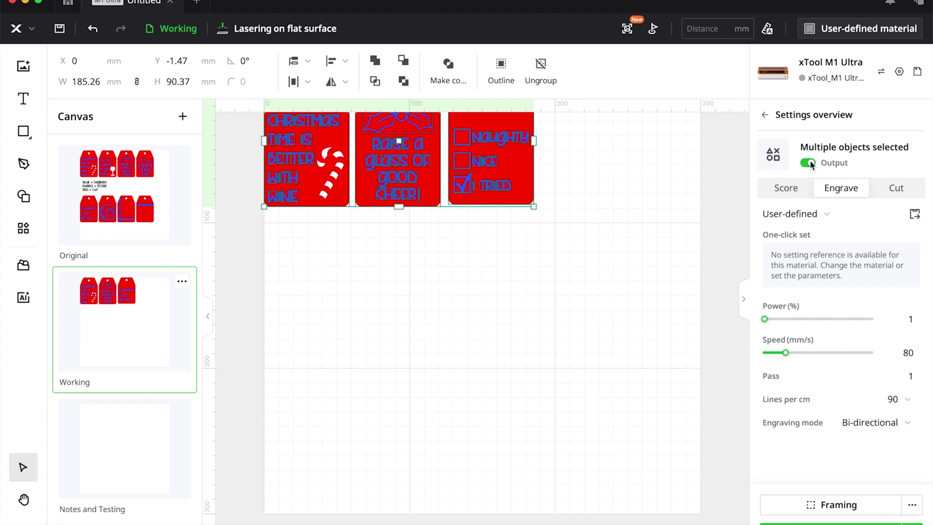
click(527, 357)
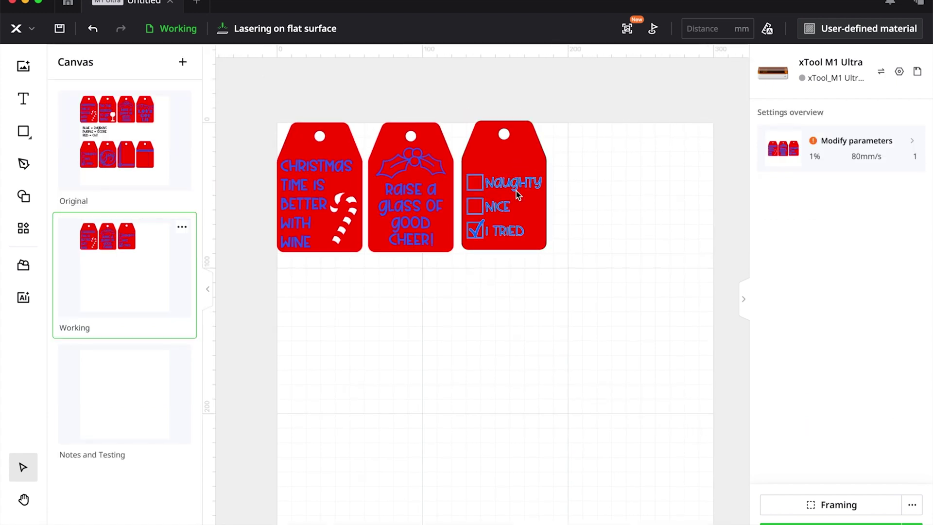
click(125, 141)
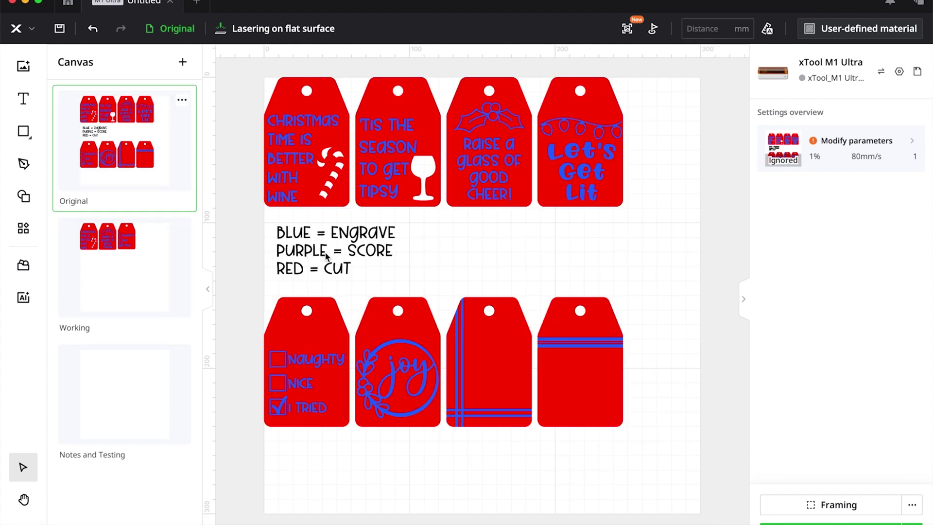
click(110, 260)
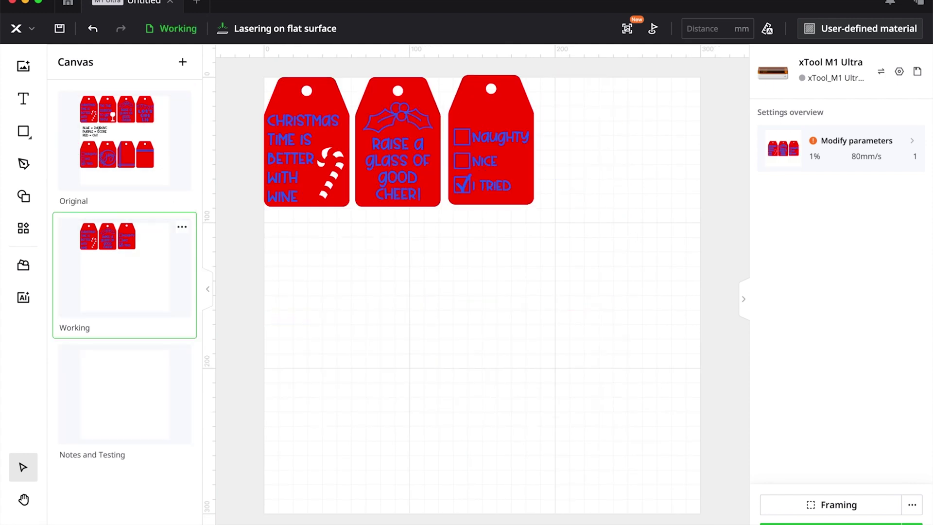
click(24, 521)
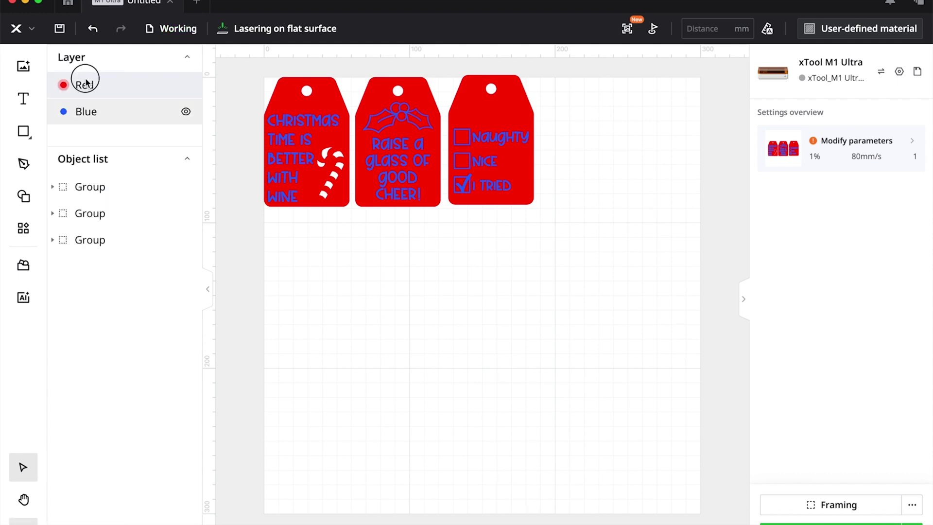
Make the Red layer tag outlines a Cut at 16 mm/s, leaving Blue text as Engrave.
click(85, 82)
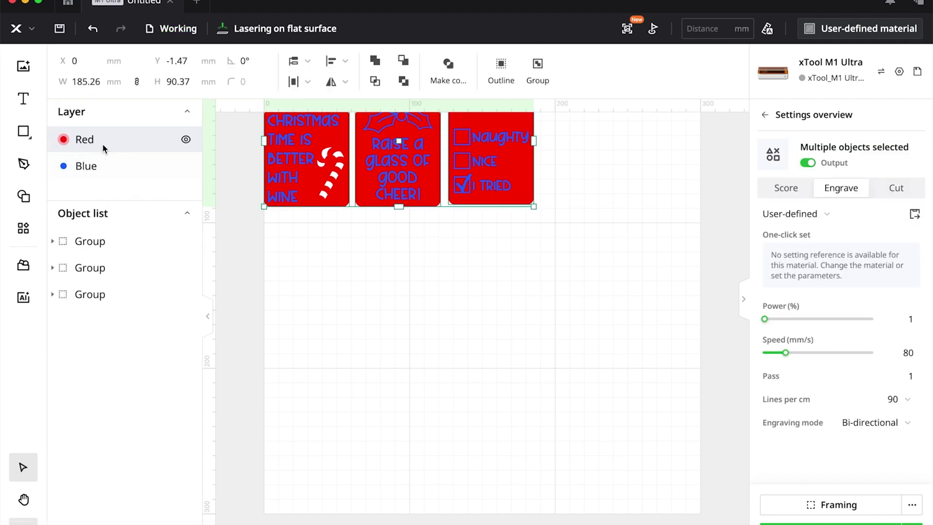
click(900, 187)
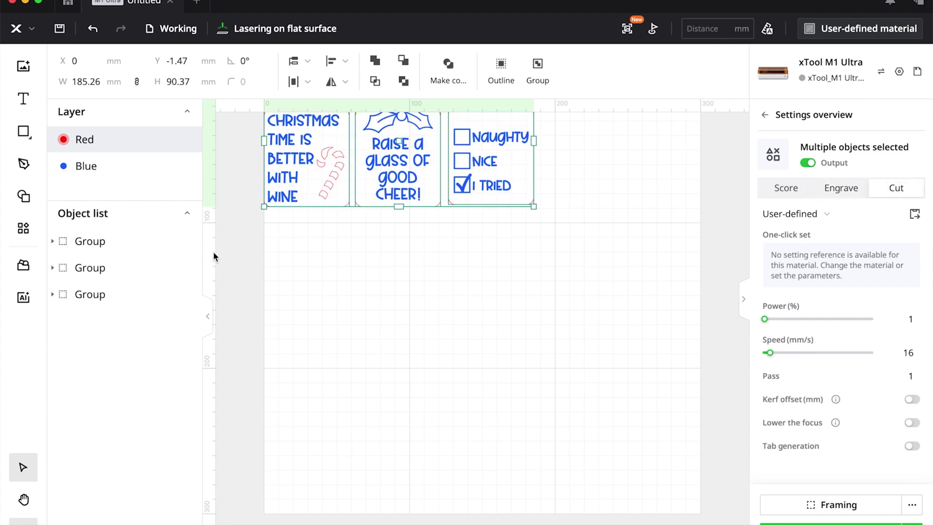
click(102, 170)
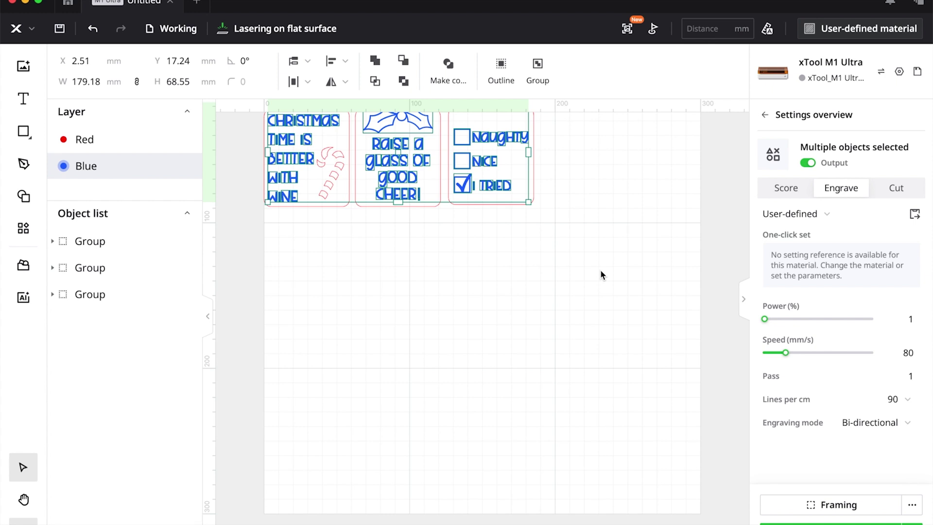
scroll(601, 272, up, 3)
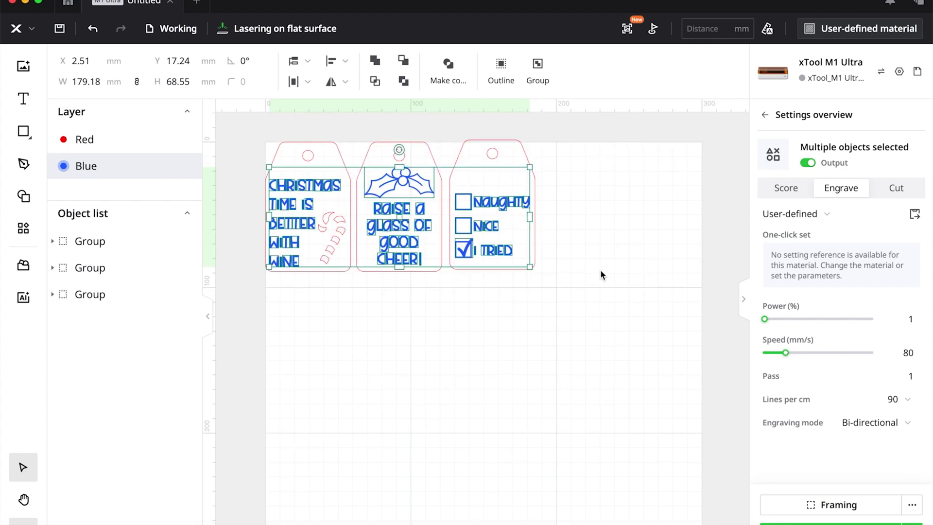
click(600, 272)
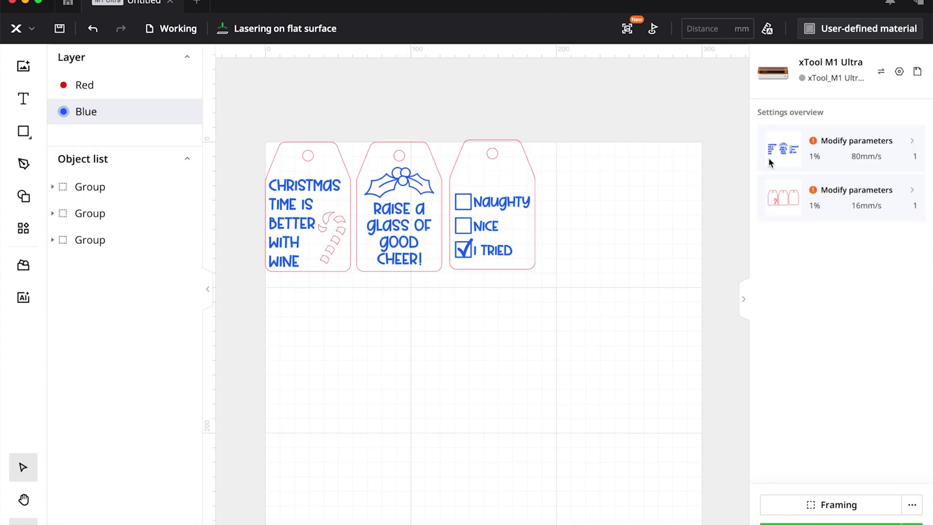
Choose 3mm Basswood Plywood, giving engrave 40% at 130 mm/s and cut 90% at 5 mm/s.
click(851, 30)
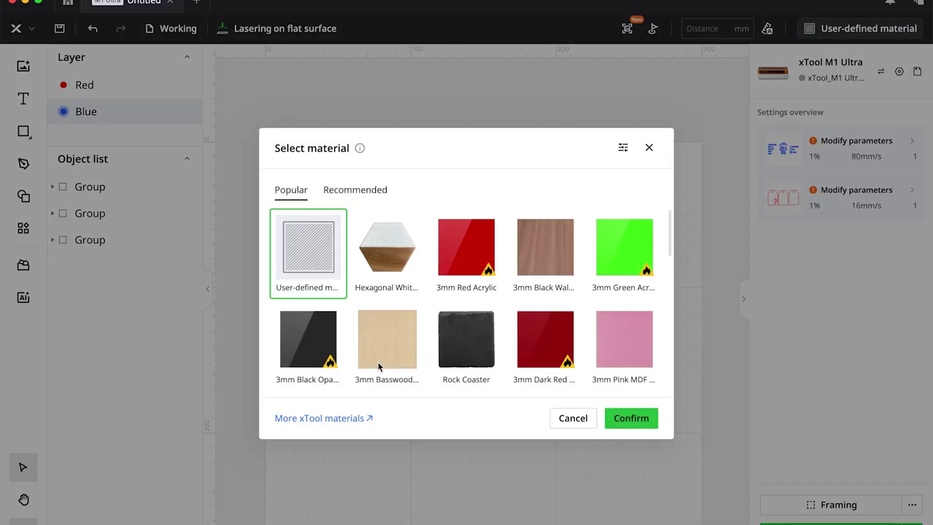
scroll(377, 361, down, 2)
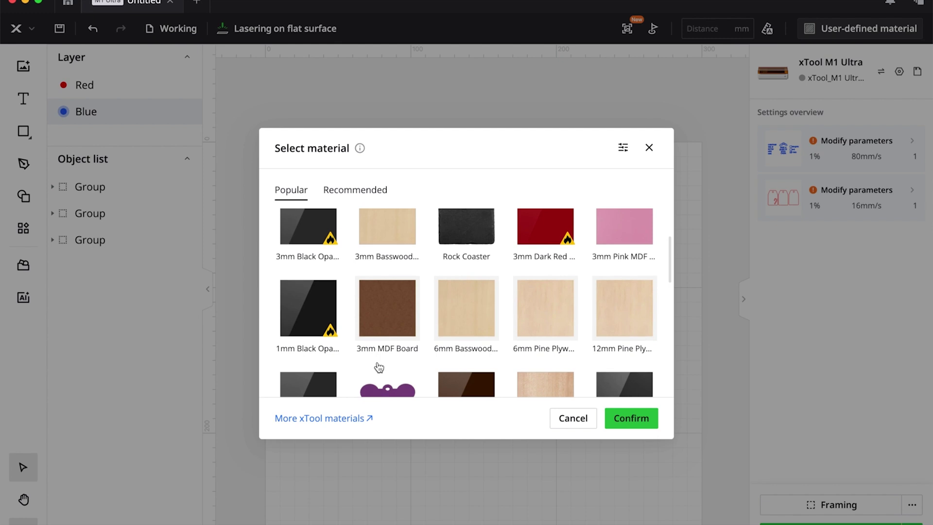
scroll(370, 321, up, 1)
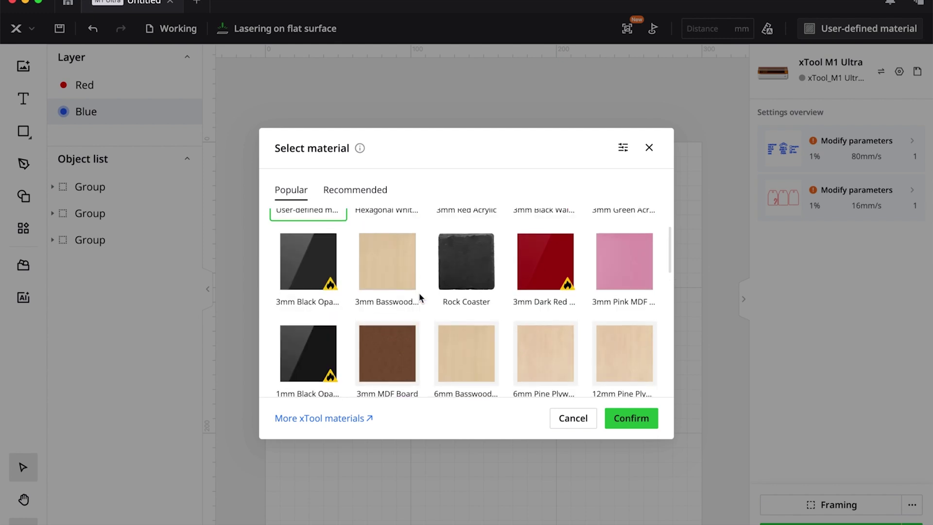
click(408, 255)
click(633, 419)
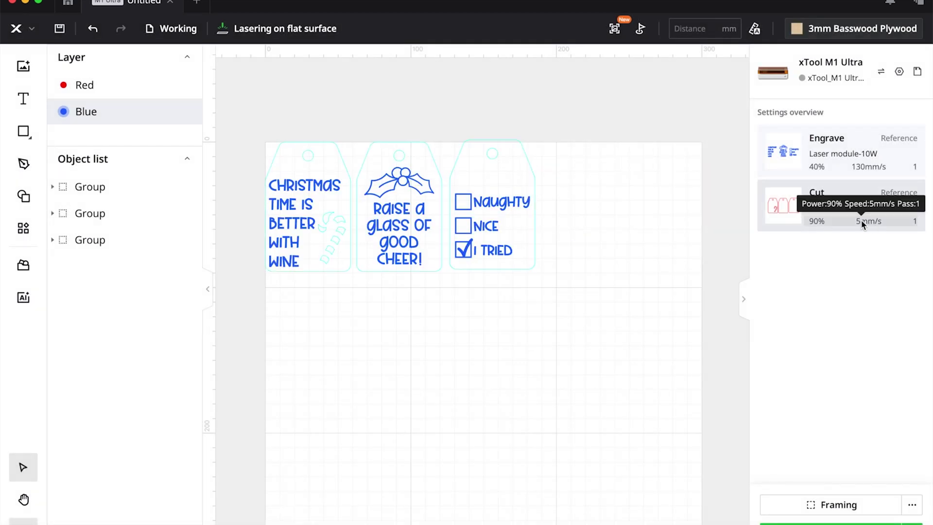
Set the tag outline cut to 2 passes.
click(882, 193)
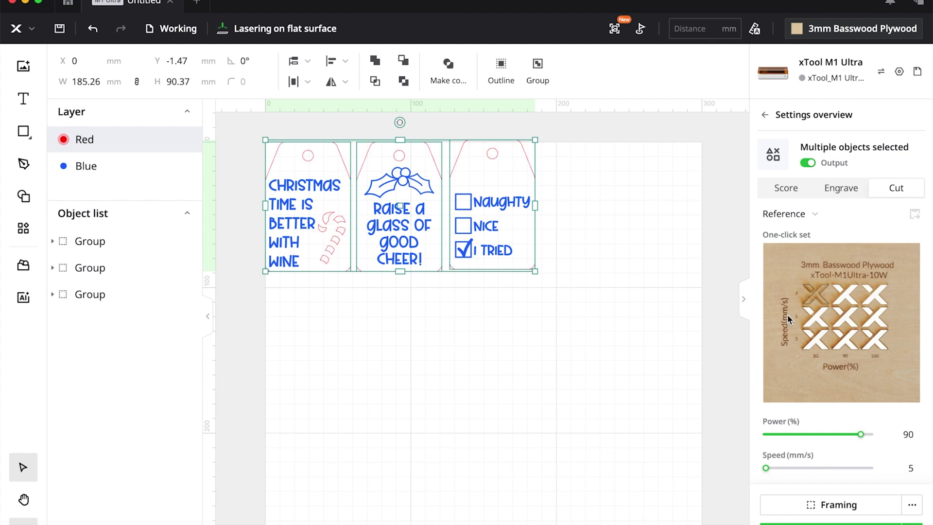
scroll(850, 314, down, 3)
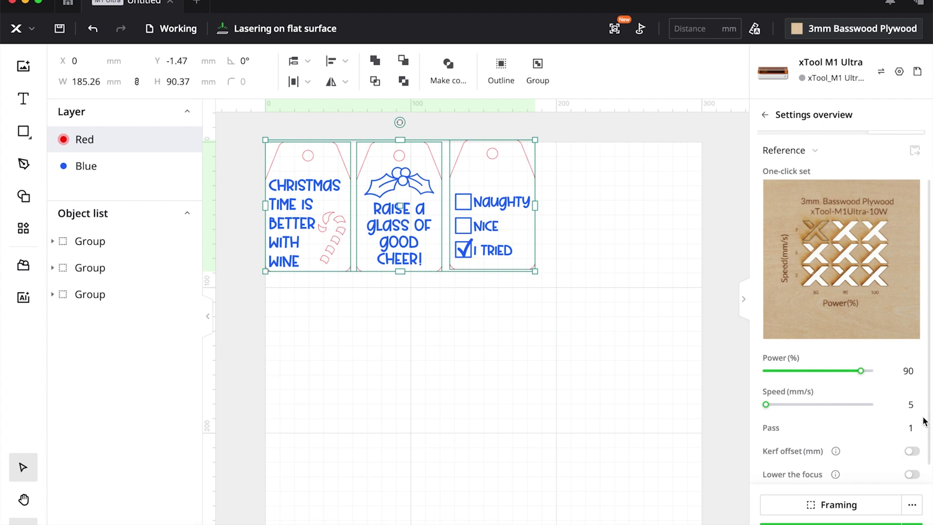
key(BackSpace)
text(2)
key(Return)
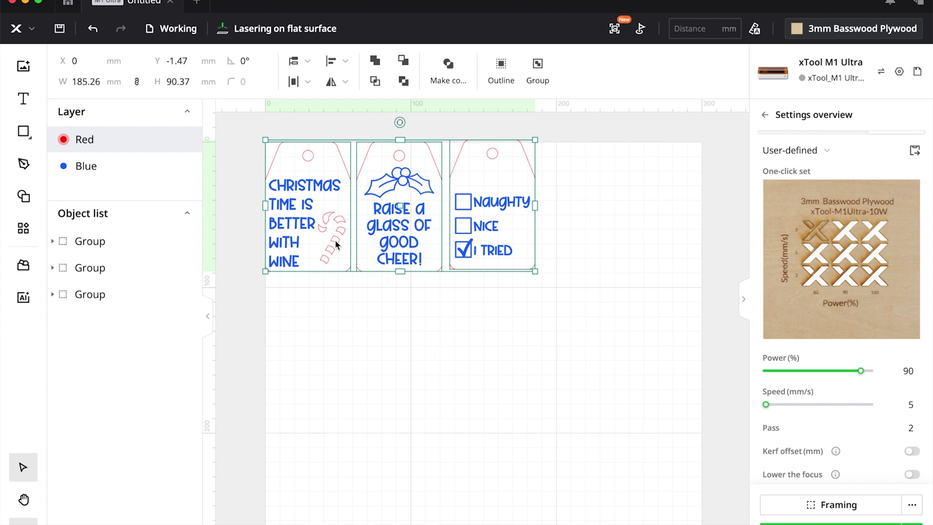
click(473, 345)
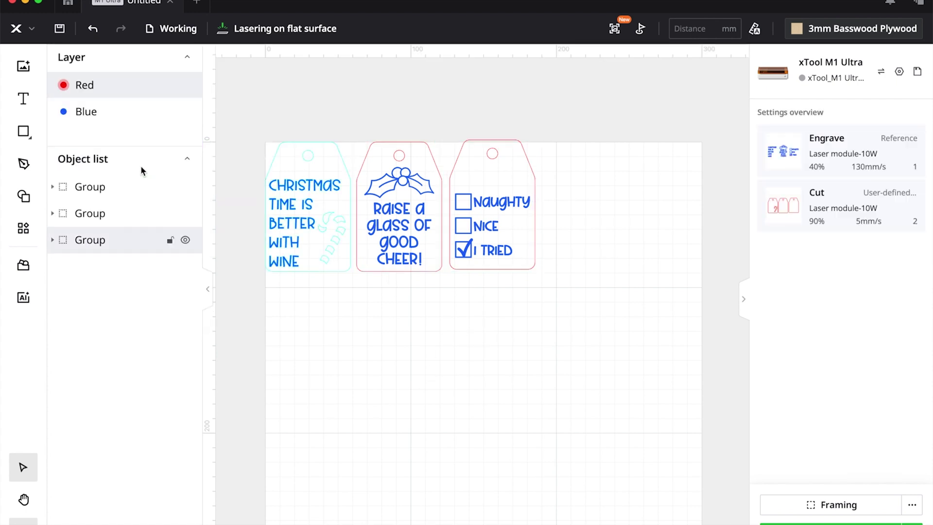
Pick the Blue text engrave power from the 130 mm/s row of the basswood test grid, trying 50%, 60% and 70%.
click(433, 229)
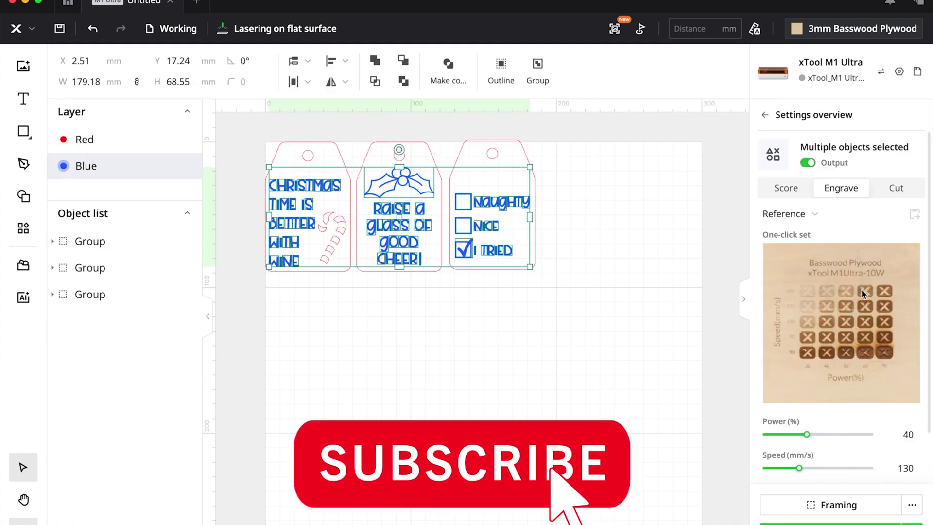
click(868, 332)
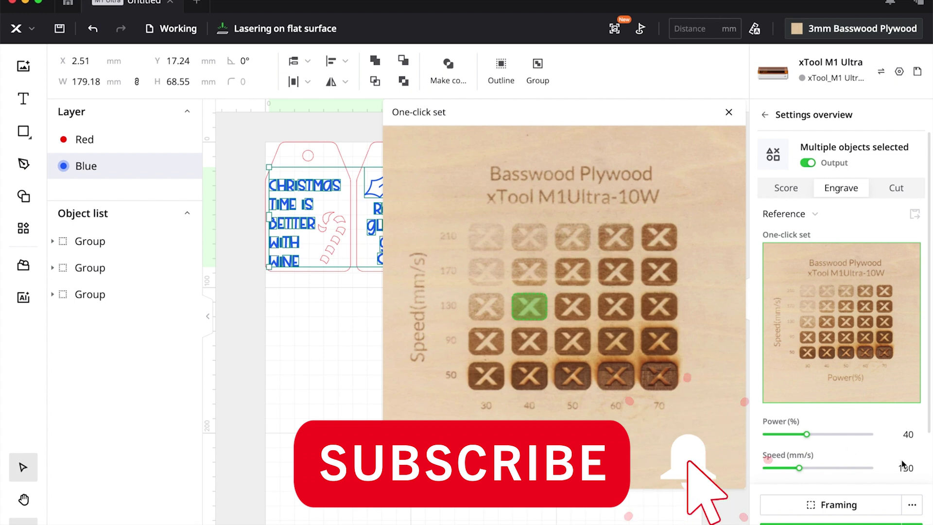
scroll(907, 443, down, 2)
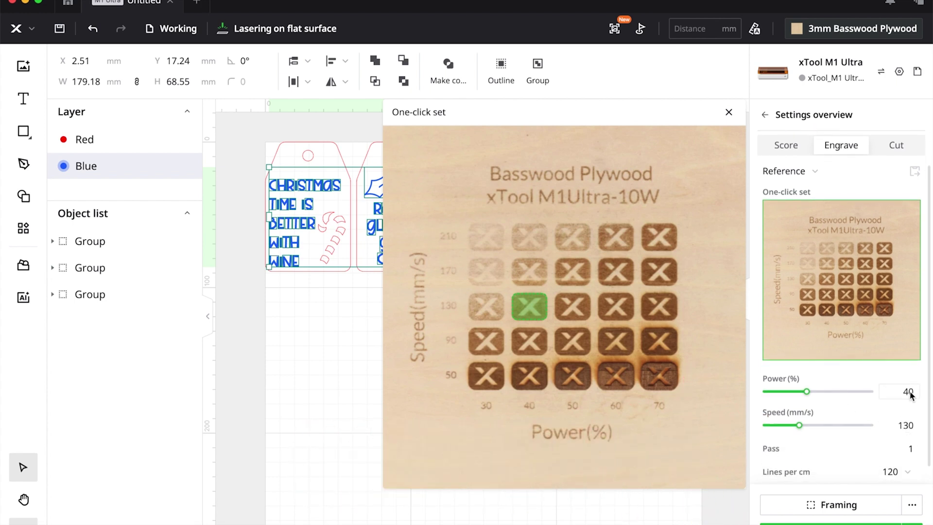
click(904, 393)
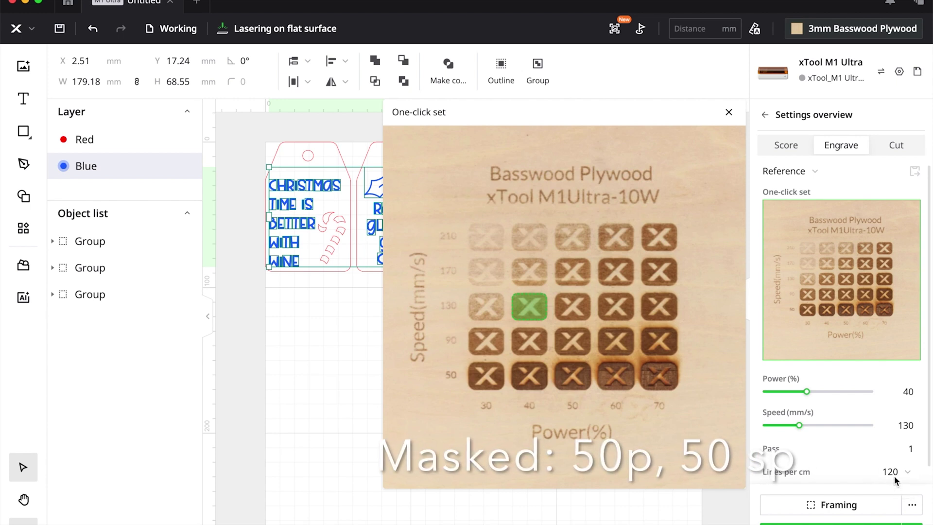
click(558, 313)
click(617, 313)
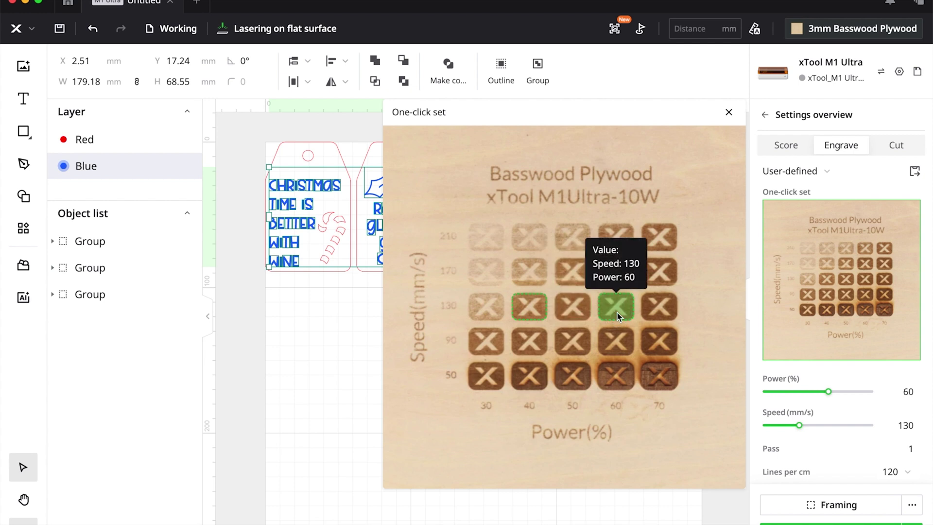
click(660, 316)
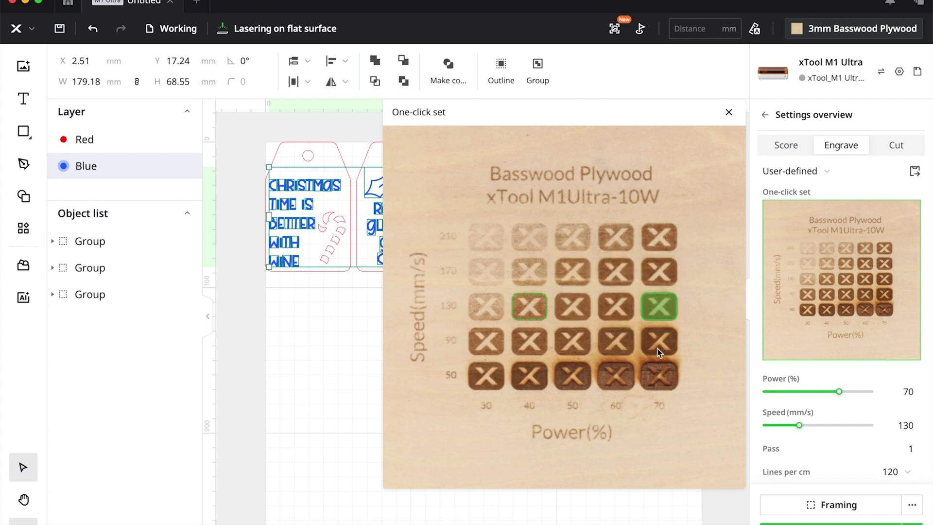
click(307, 319)
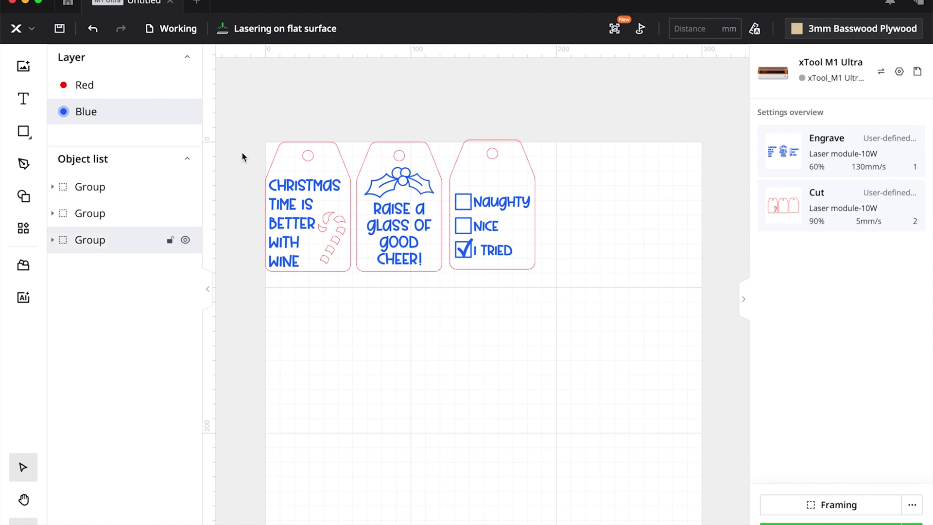
Nudge all three tags slightly down and to the right.
drag(246, 139, 568, 284)
drag(532, 224, 533, 231)
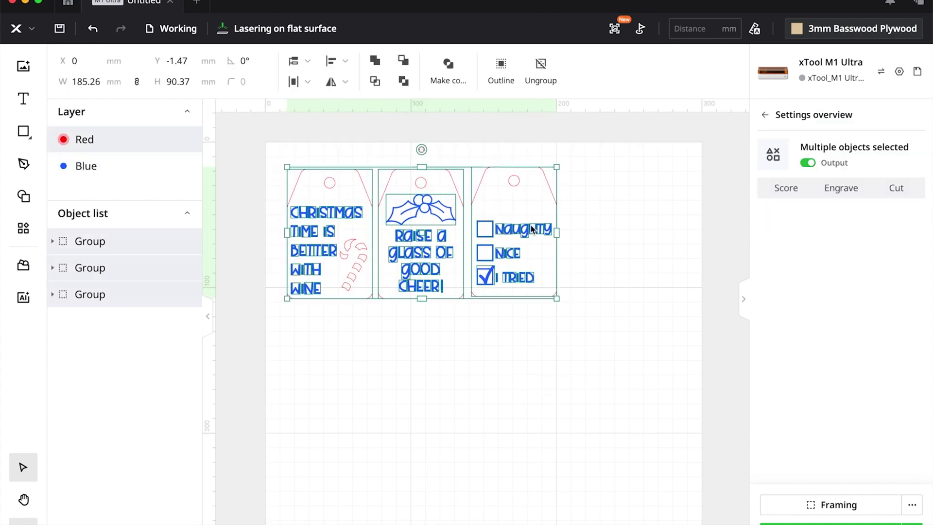
click(518, 331)
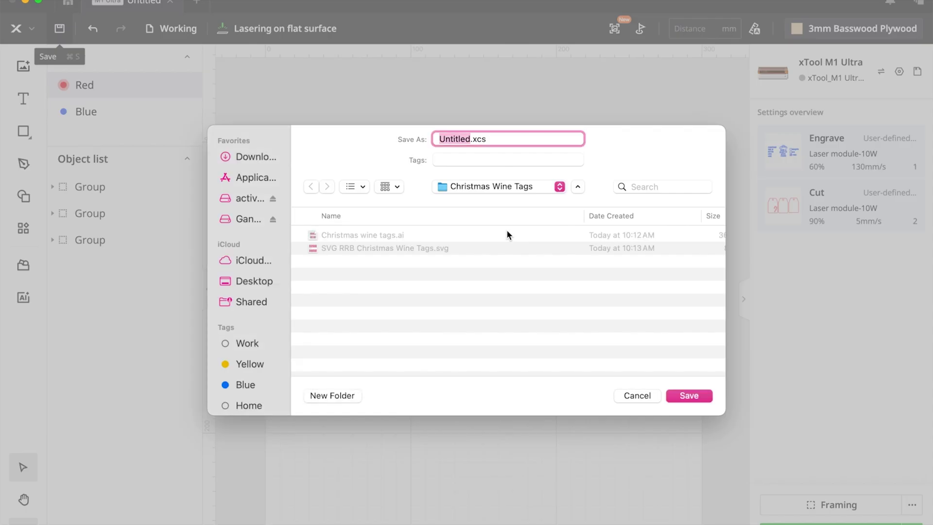
Save the project as Christmas Wine Tags in a new folder under _LASER.
click(495, 186)
double_click(340, 248)
click(333, 395)
text(M1 Ultra hristmas Wine Tags)
key(Return)
key(Return)
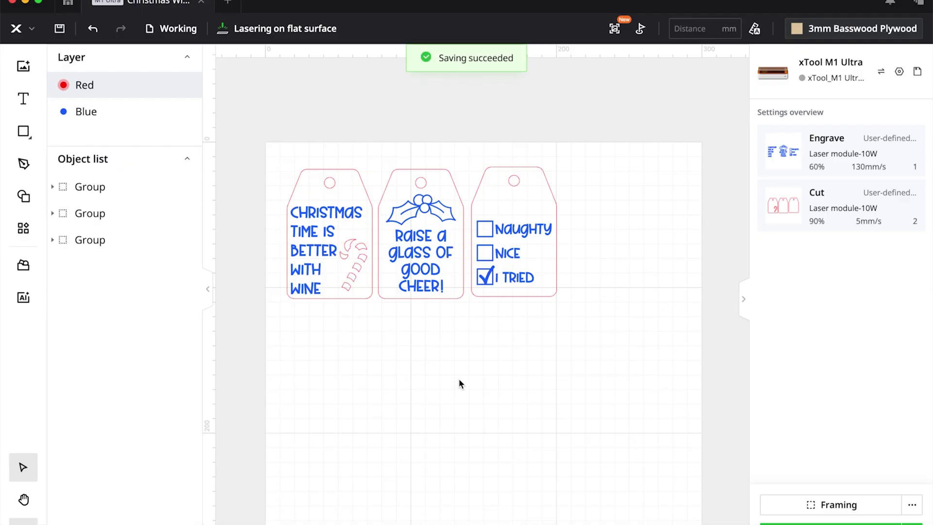
scroll(459, 379, down, 2)
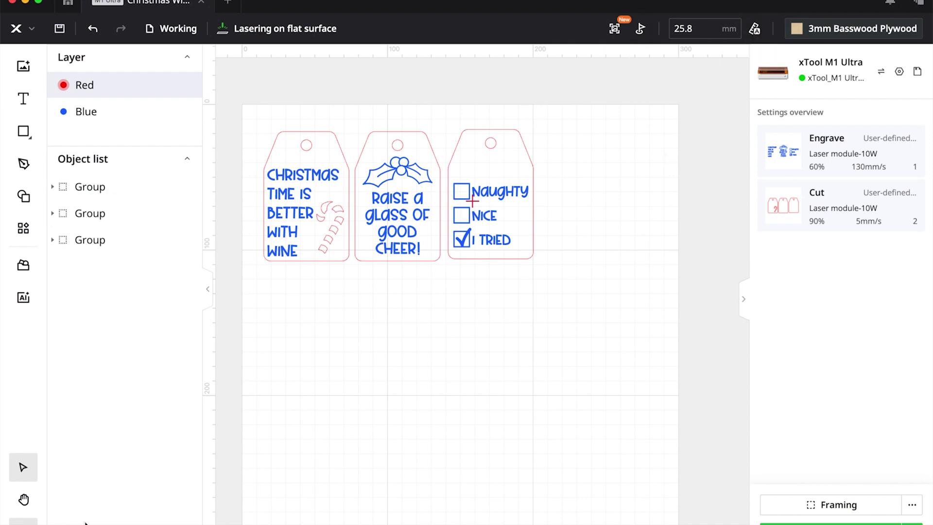
With the material distance measured at 25.8 mm, select all the blue engraving artwork.
click(89, 112)
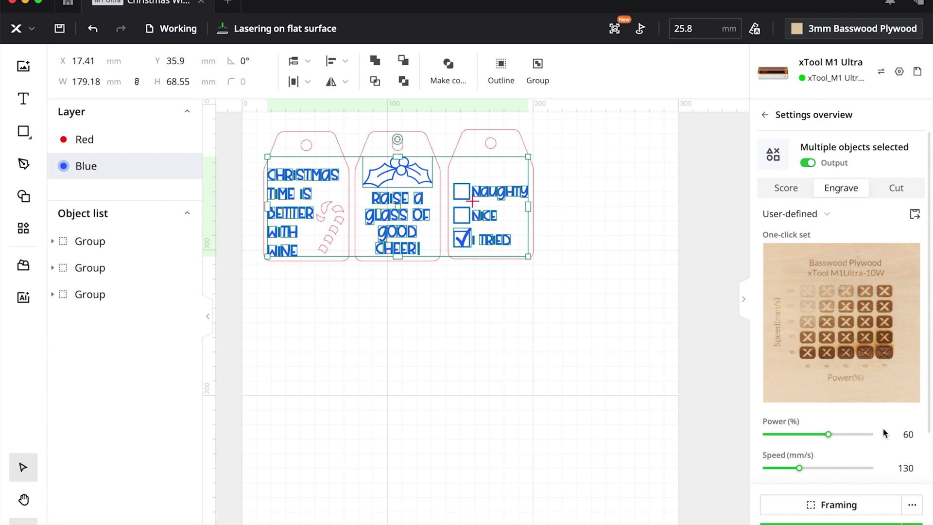
Lower the blue engraving speed to 100 mm/s and start marking a rectangular processing area.
drag(799, 470, 792, 468)
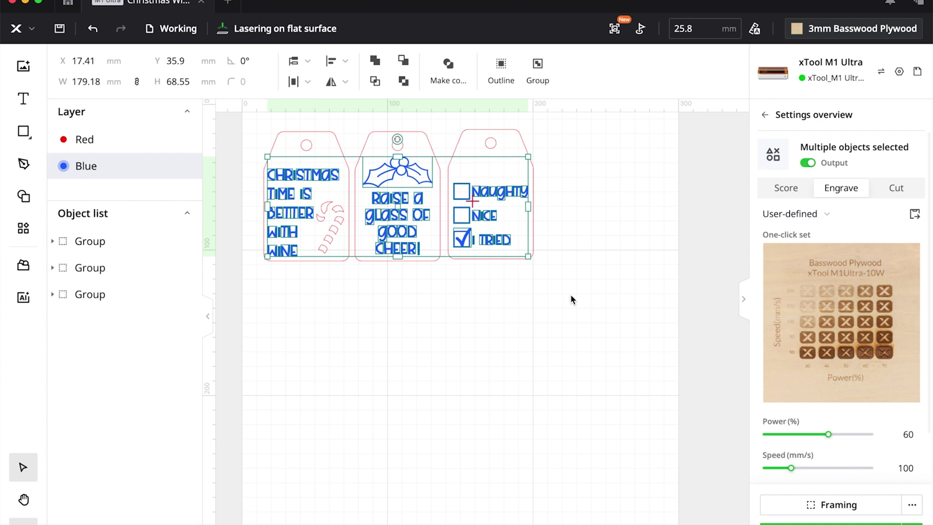
click(640, 30)
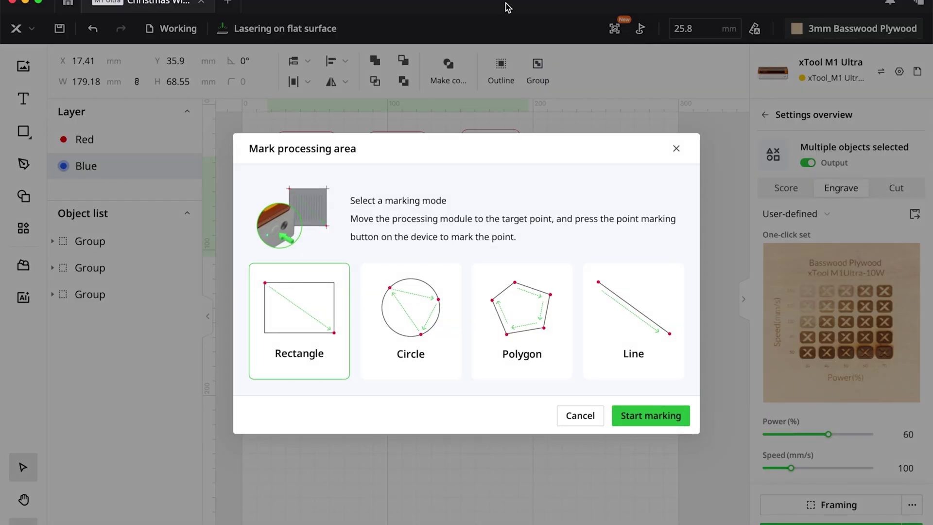
click(298, 315)
Mark two corner points on the machine to define a rectangular processing area around the three tags.
click(673, 416)
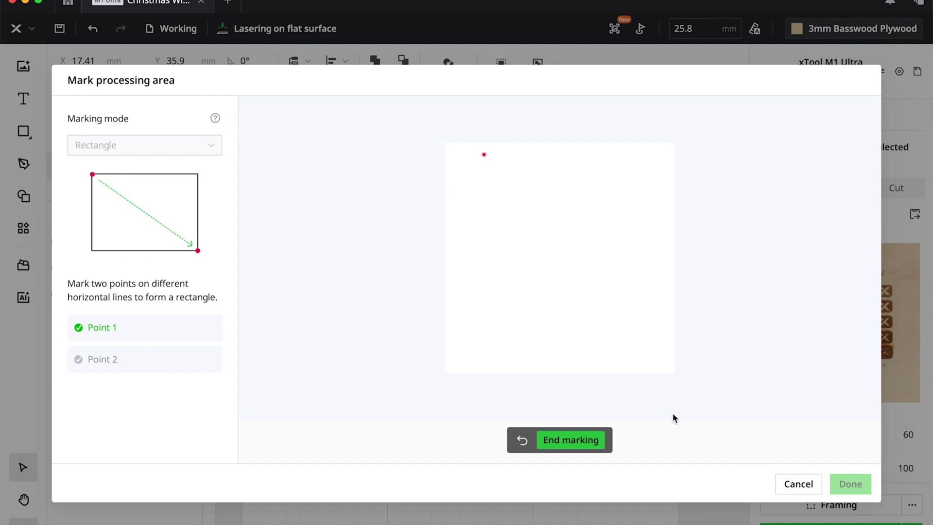
click(560, 443)
click(850, 484)
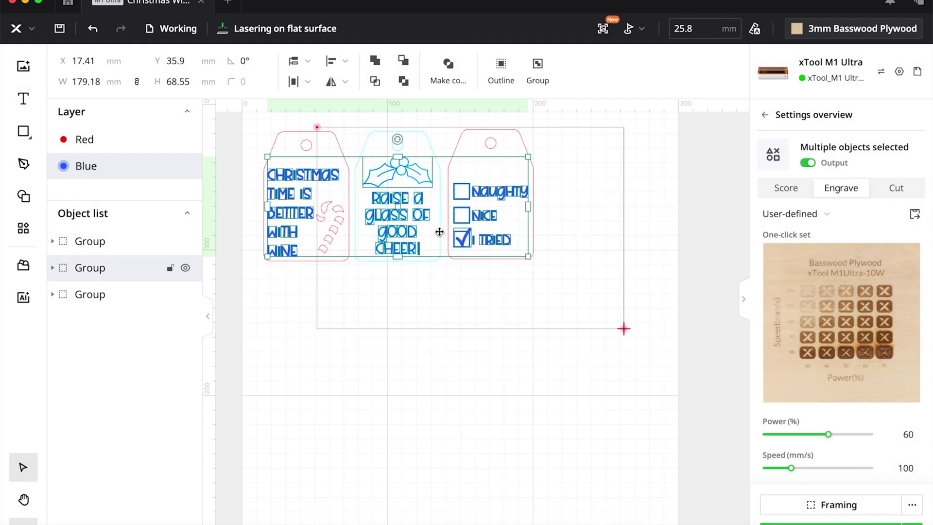
Nudge all three tags into the top-left of the marked area and run a framing pass.
drag(497, 324, 344, 146)
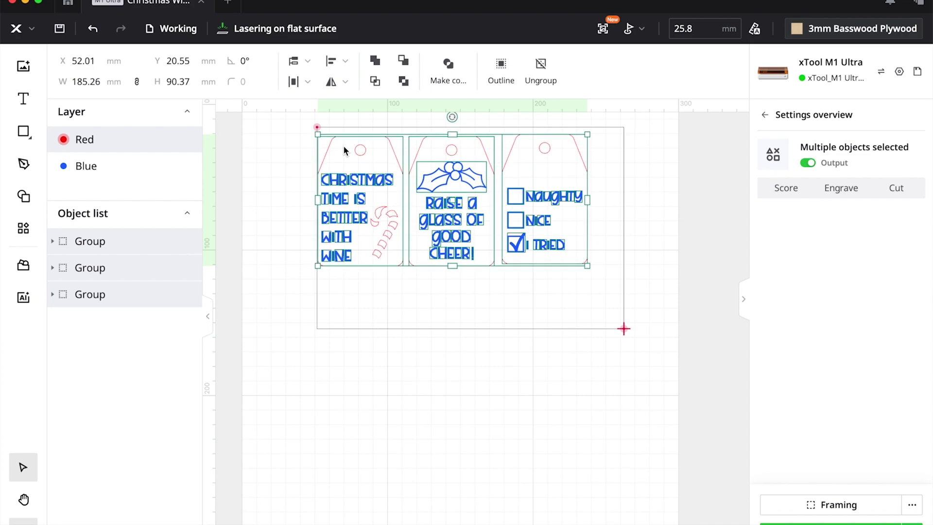
key(Right)
key(Right)
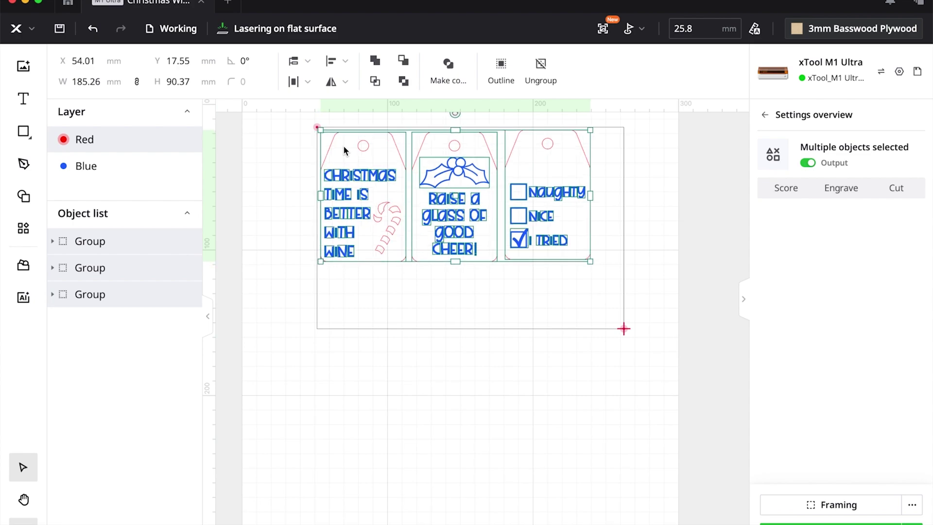
key(Up)
key(Up)
click(393, 343)
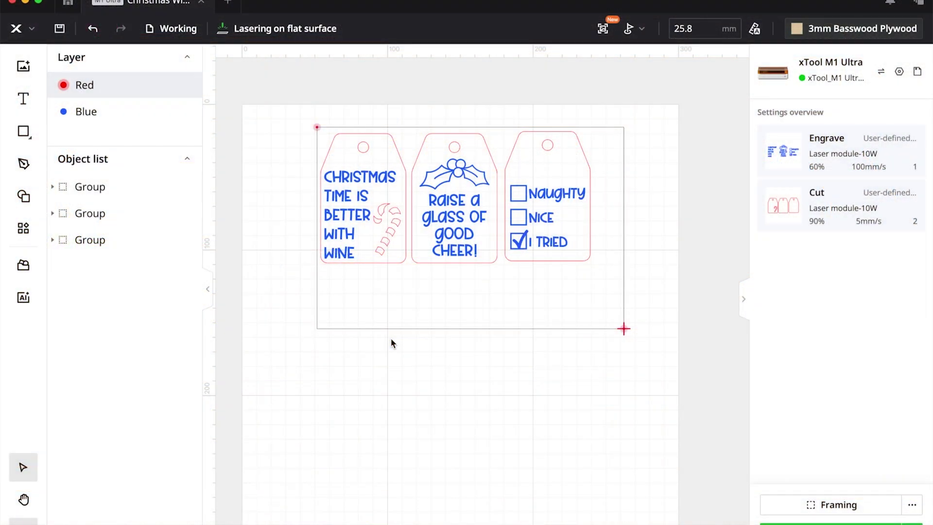
click(816, 501)
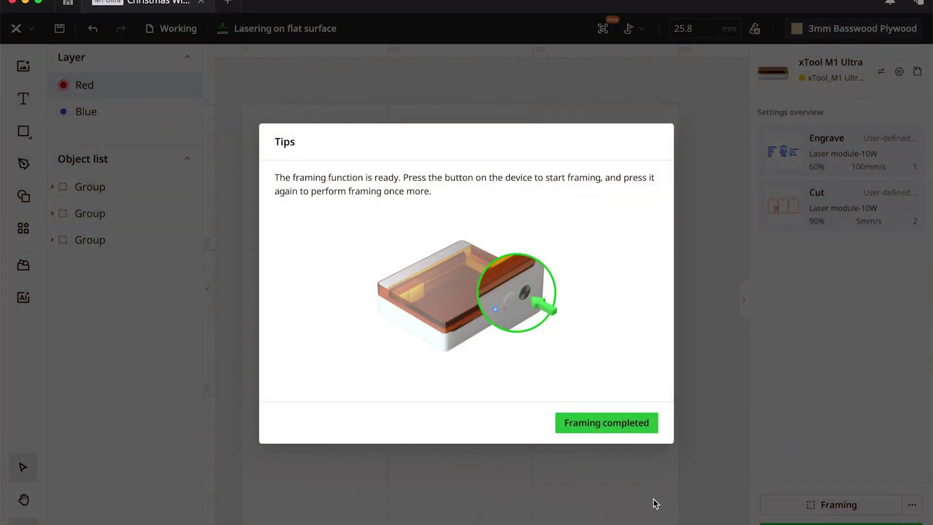
click(589, 419)
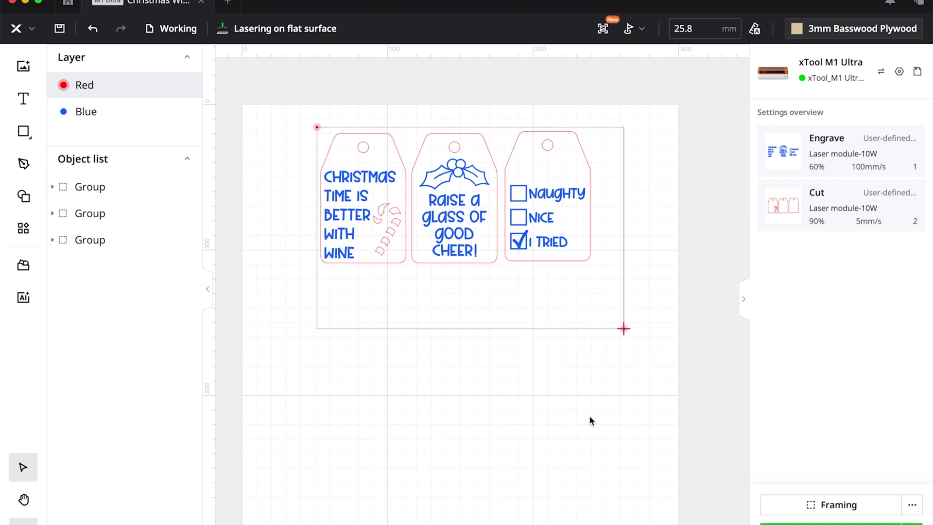
Exclude the middle and right tags from output.
drag(596, 315, 597, 315)
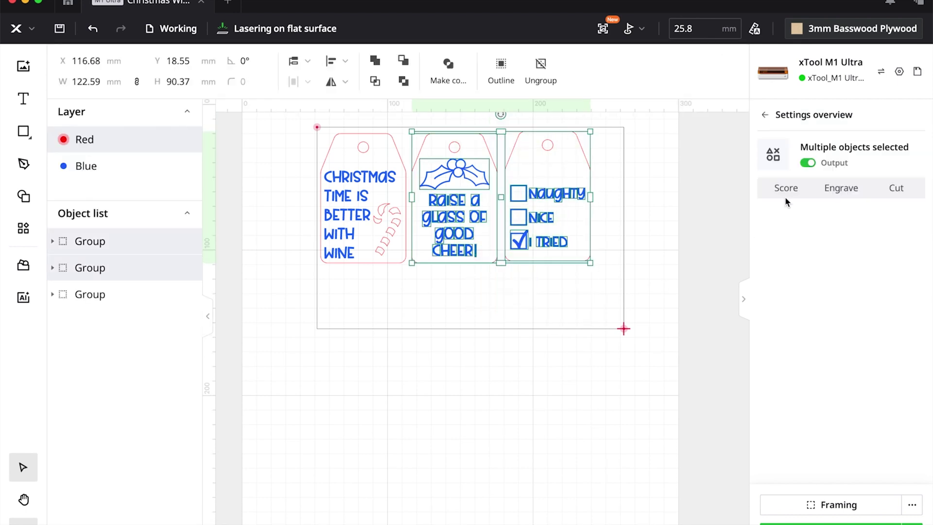
click(808, 164)
key(Escape)
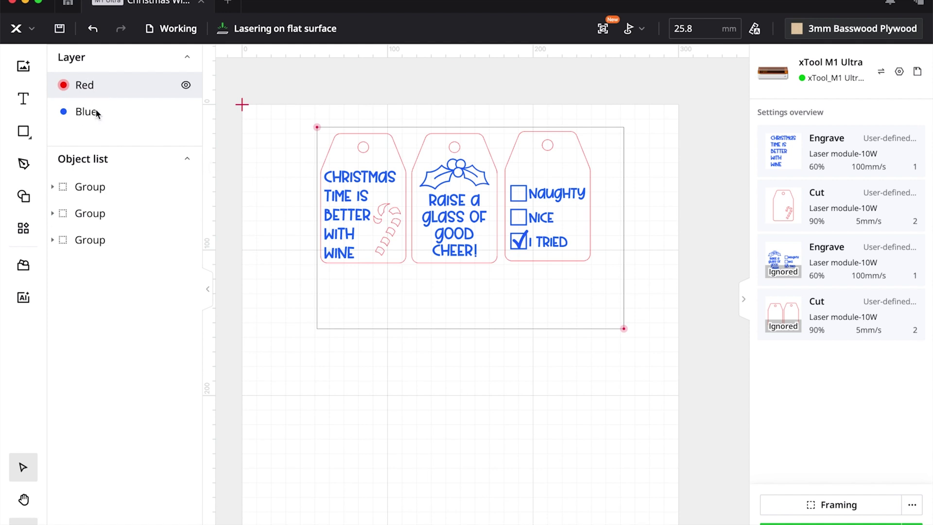
Set the blue engraving layer to 50% power at 50 mm/s using One-click set.
key(super+a)
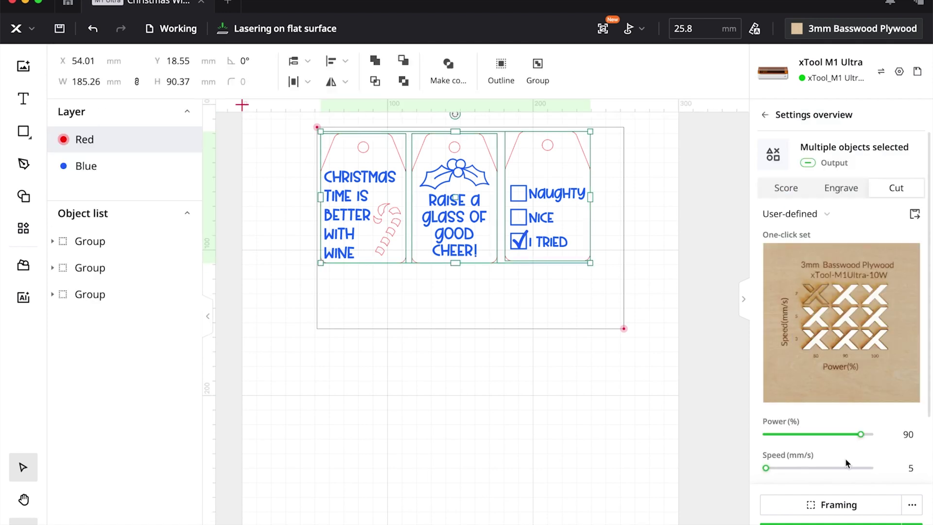
click(92, 166)
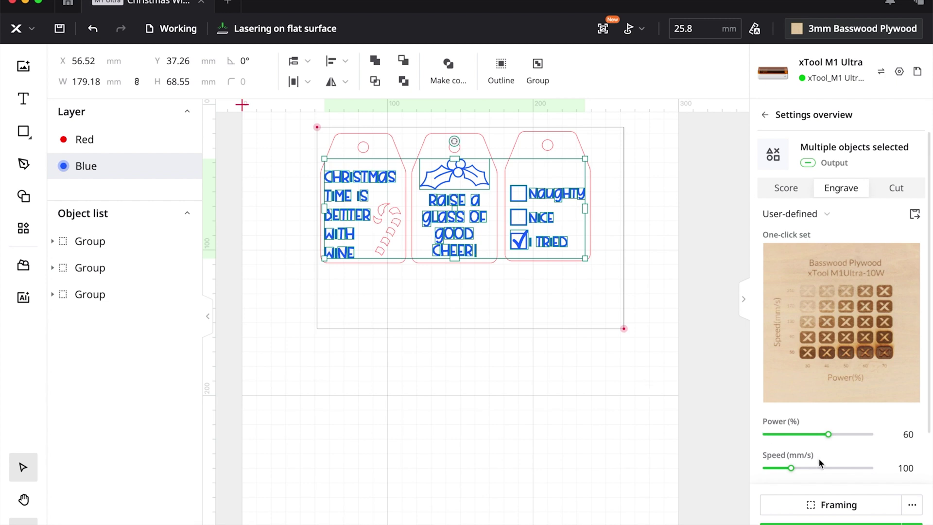
mouse_move(791, 468)
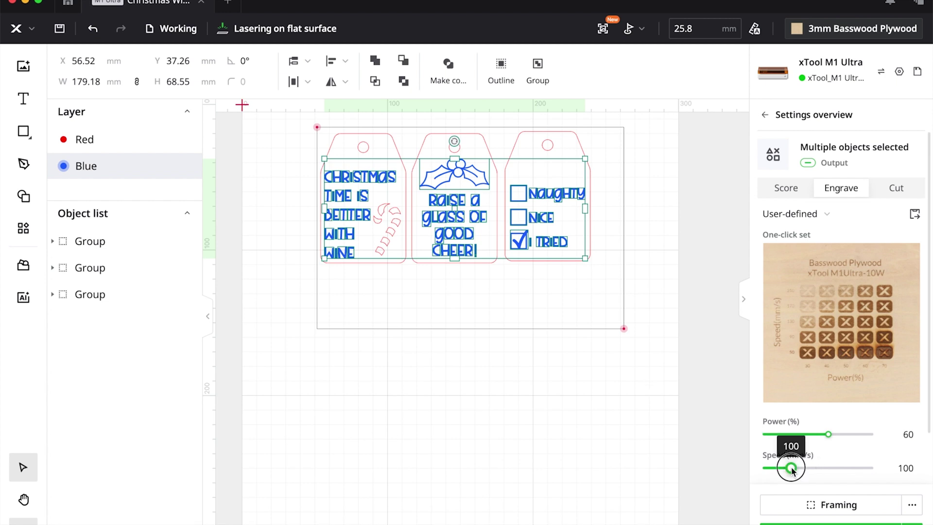
click(849, 383)
mouse_move(605, 384)
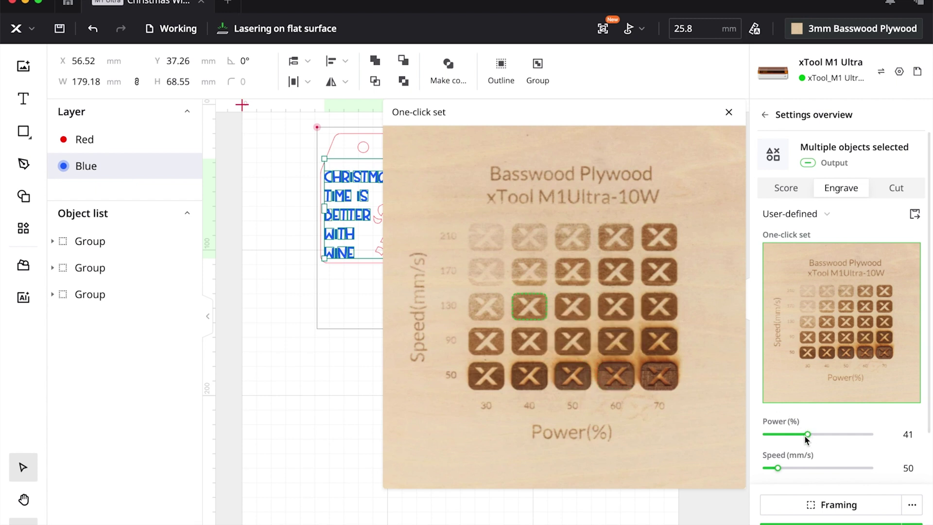
click(576, 385)
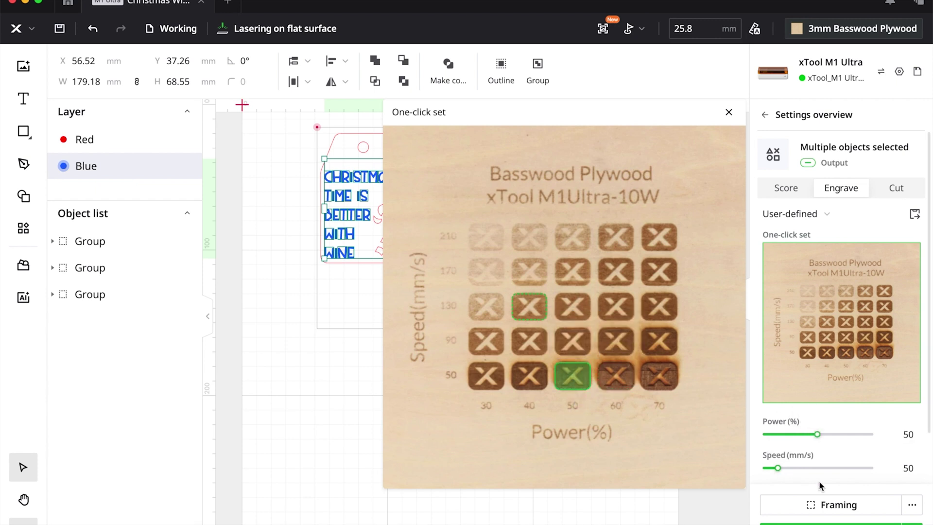
key(Escape)
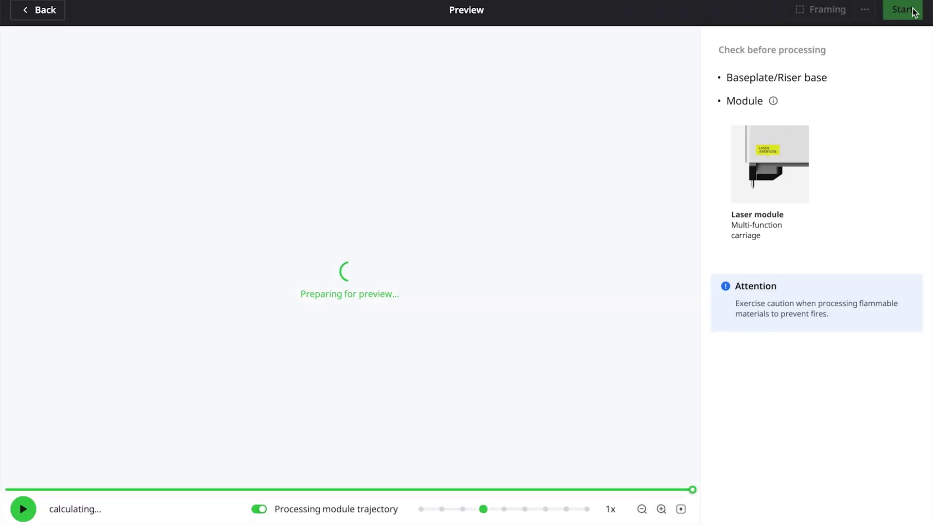
Start processing so the first tag is engraved and cut on the M1 Ultra.
click(907, 10)
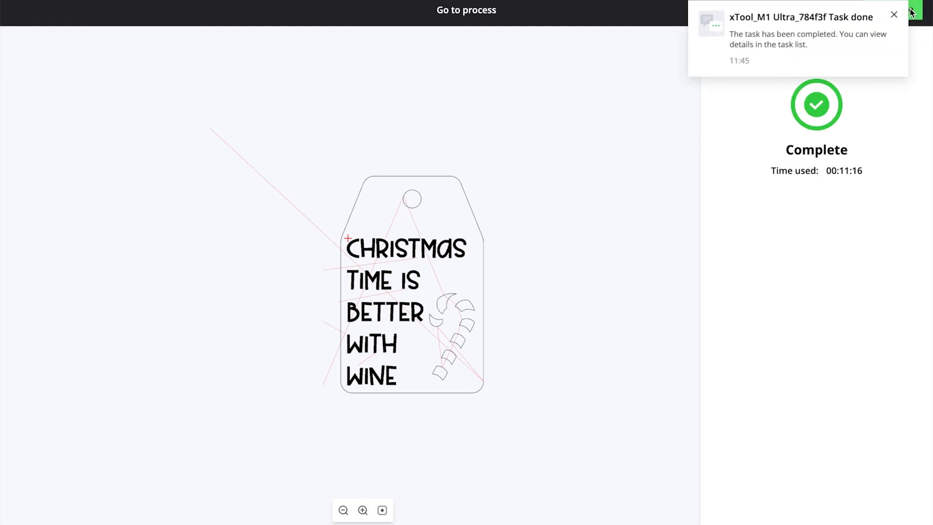
Close the finished job, turn output off for the first tag and on for the 'Raise a glass' tag.
click(894, 16)
click(902, 17)
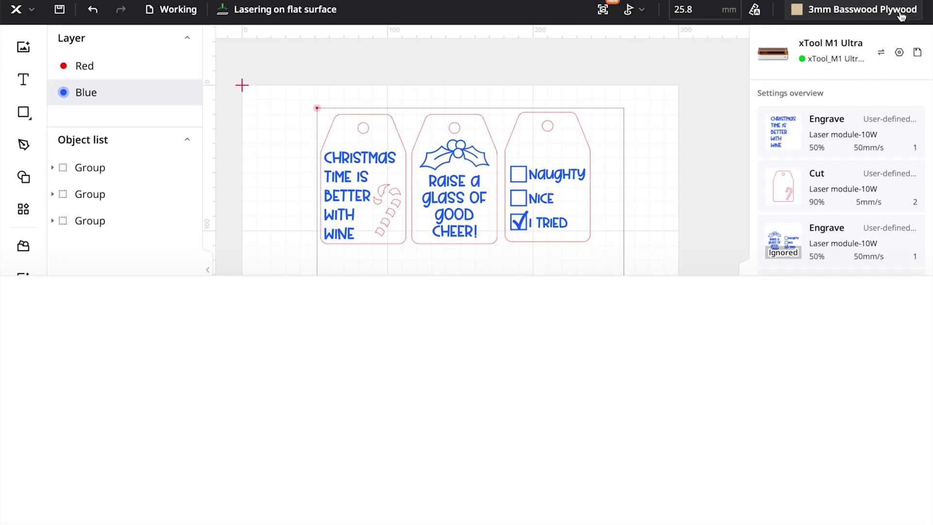
drag(273, 67, 404, 303)
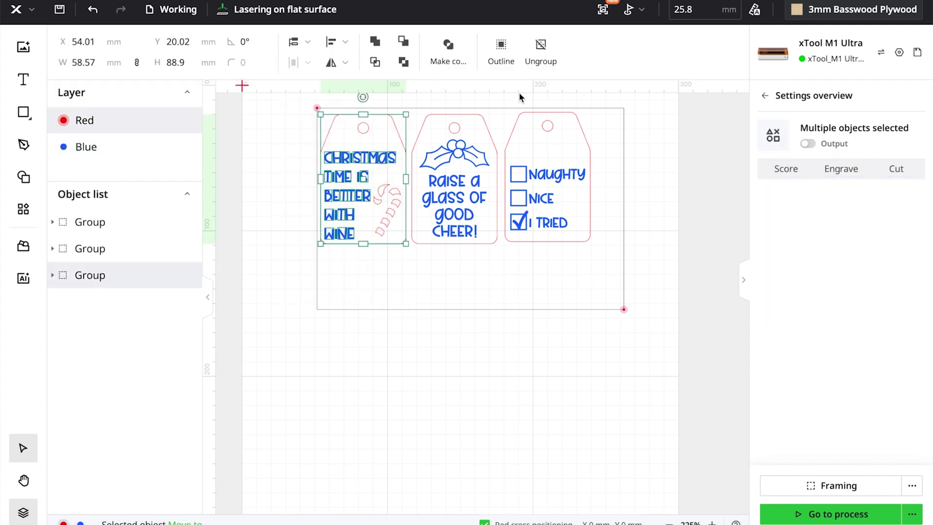
drag(422, 98, 500, 270)
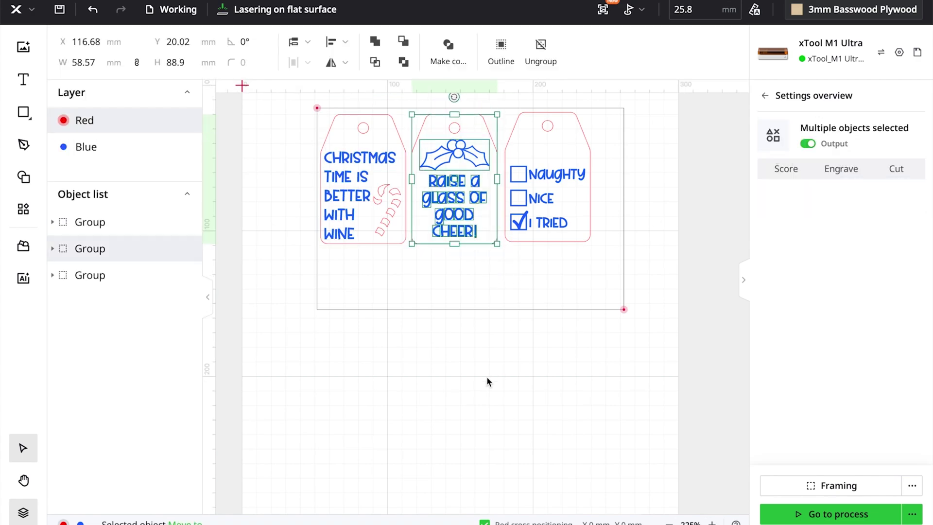